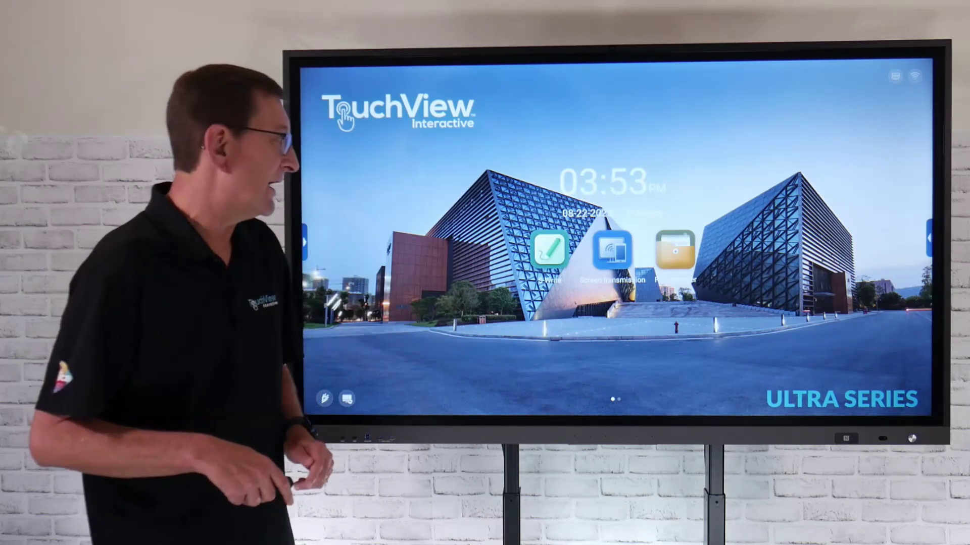
Open the Write whiteboard and draw a red wavy freehand line down the board with the standard pen.
click(549, 249)
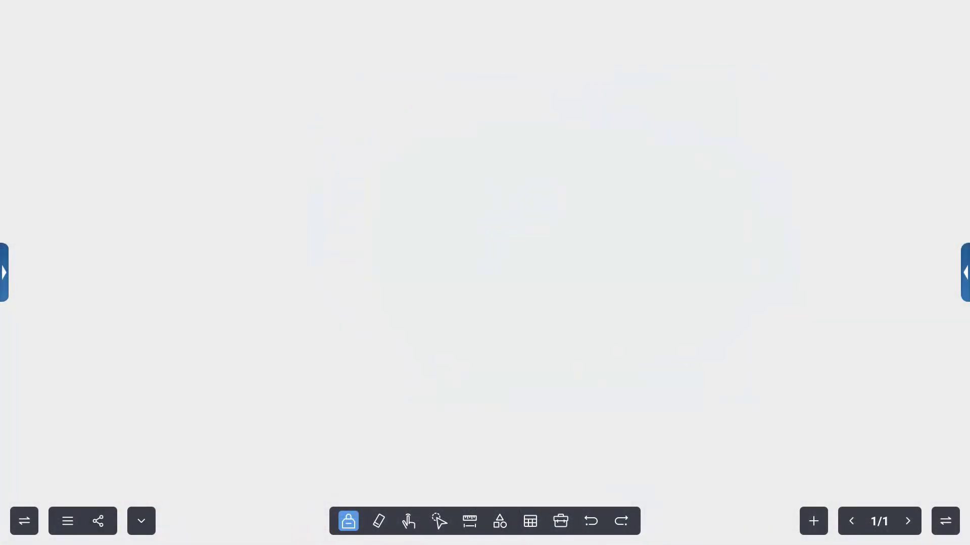
click(348, 522)
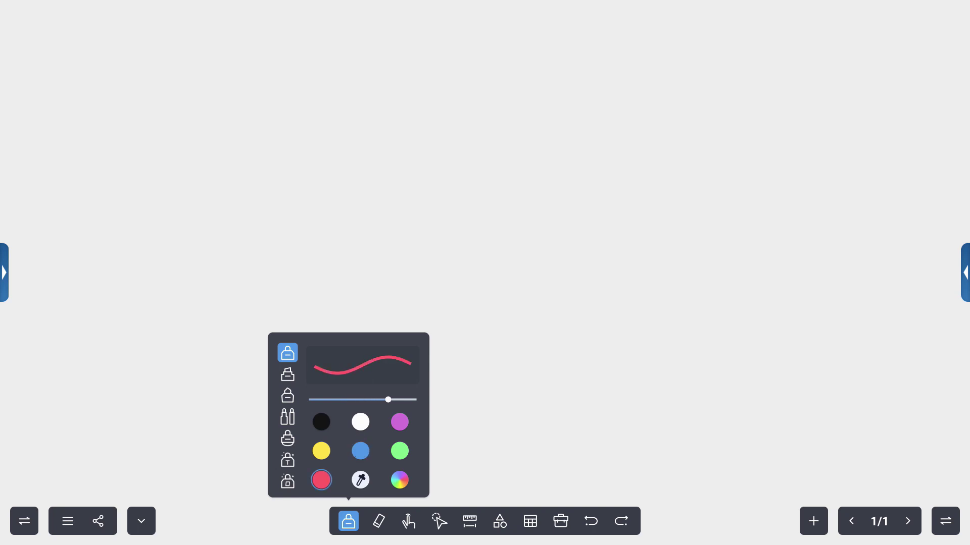
key(Escape)
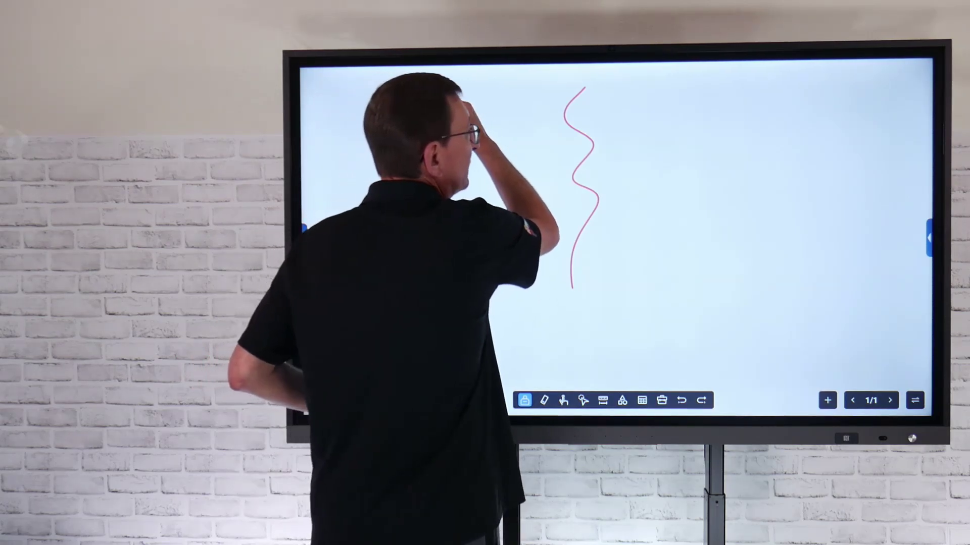
mouse_move(536, 109)
mouse_down()
mouse_move(576, 96)
mouse_move(632, 116)
mouse_move(593, 173)
mouse_move(574, 280)
mouse_move(606, 197)
mouse_up()
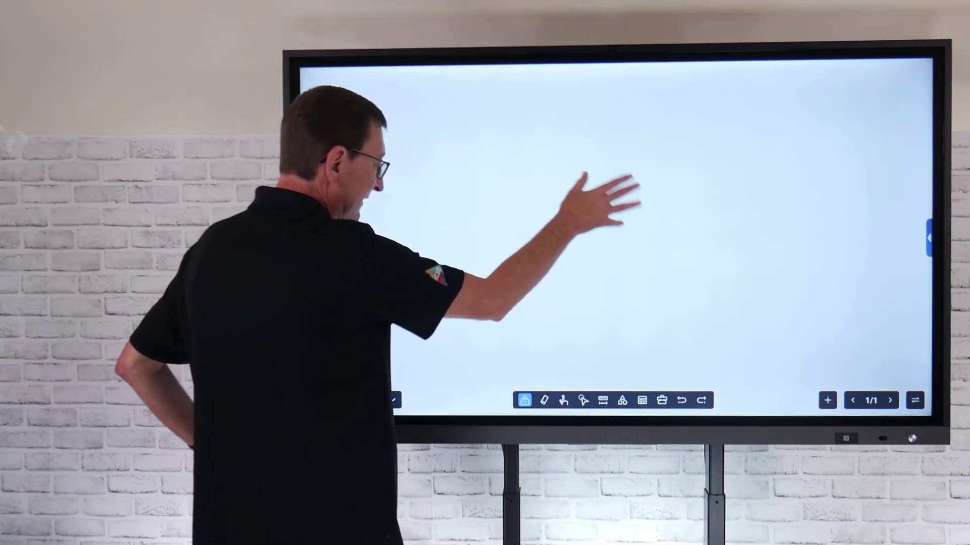
Switch to the thick red marker, draw wavy strokes, and wipe away all but the lowest squiggle.
click(524, 400)
click(485, 306)
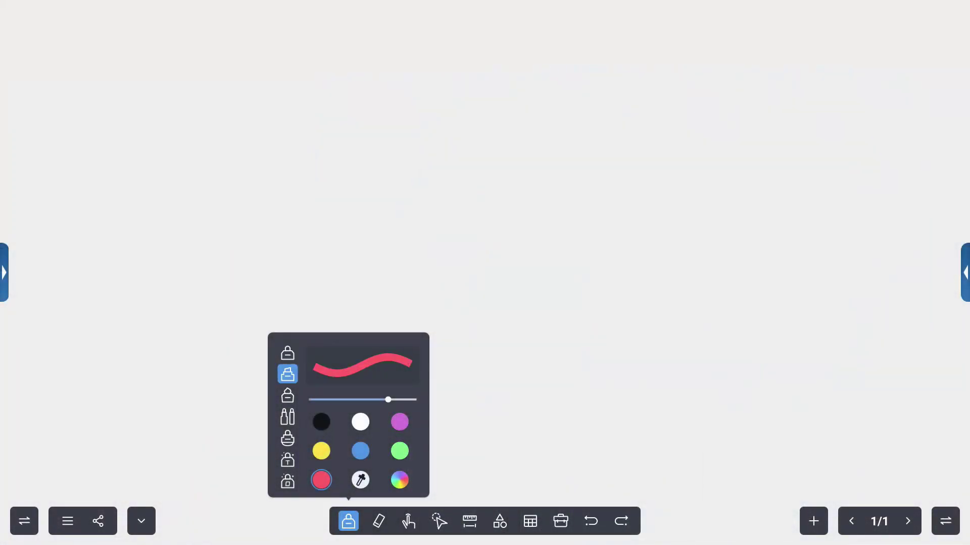
drag(497, 28, 496, 101)
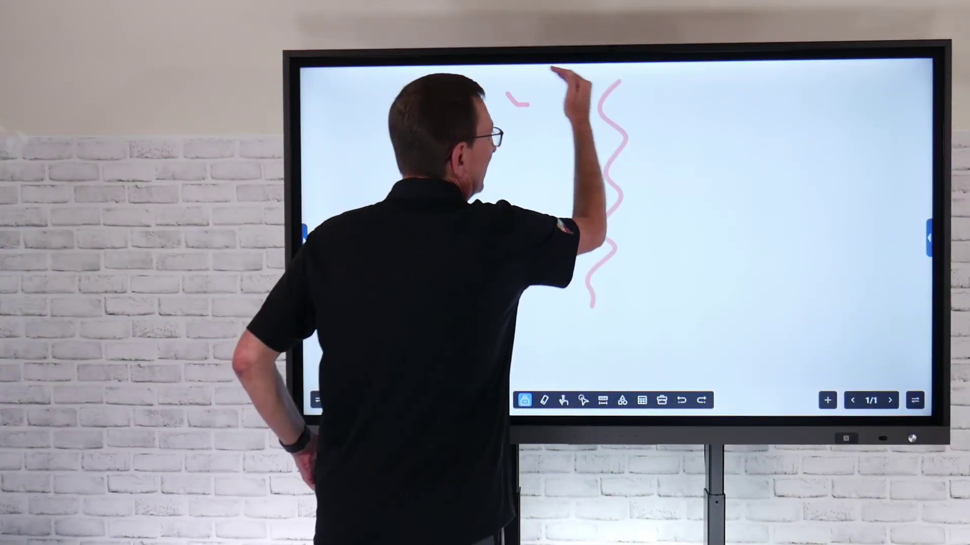
drag(528, 67, 318, 55)
mouse_move(508, 98)
mouse_down()
mouse_move(637, 63)
mouse_move(613, 104)
mouse_move(645, 172)
mouse_move(630, 207)
mouse_up()
drag(614, 245, 591, 306)
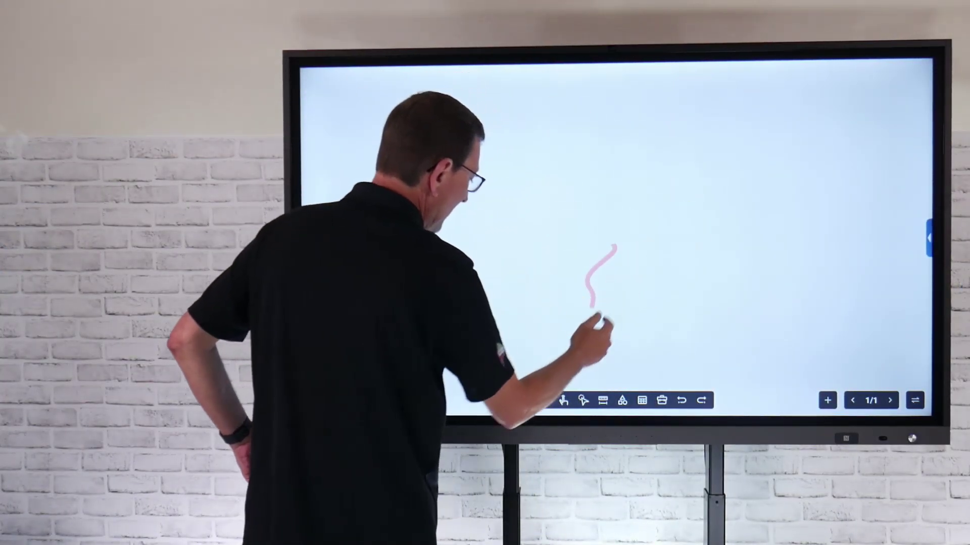
Clear the board and sketch a red oval with an arrow pointing down into it.
click(544, 400)
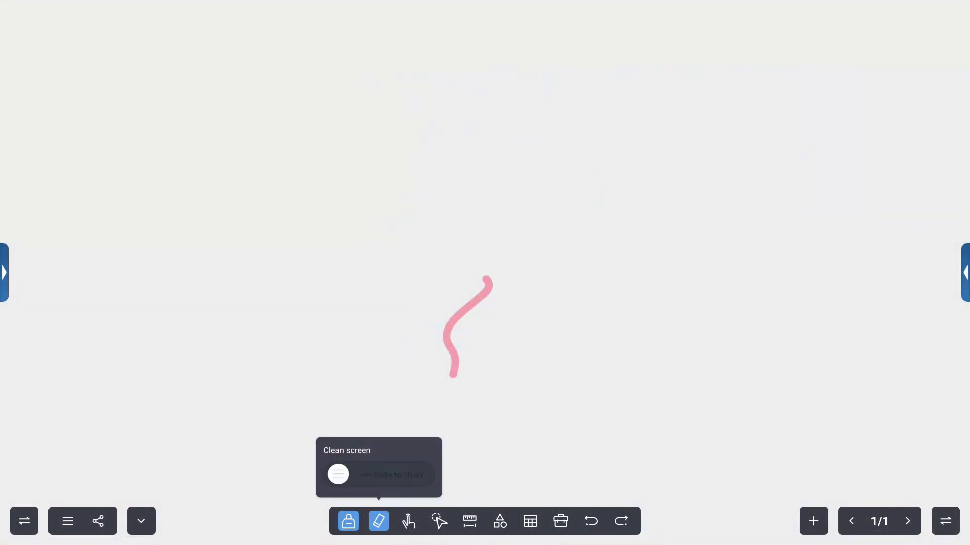
click(348, 521)
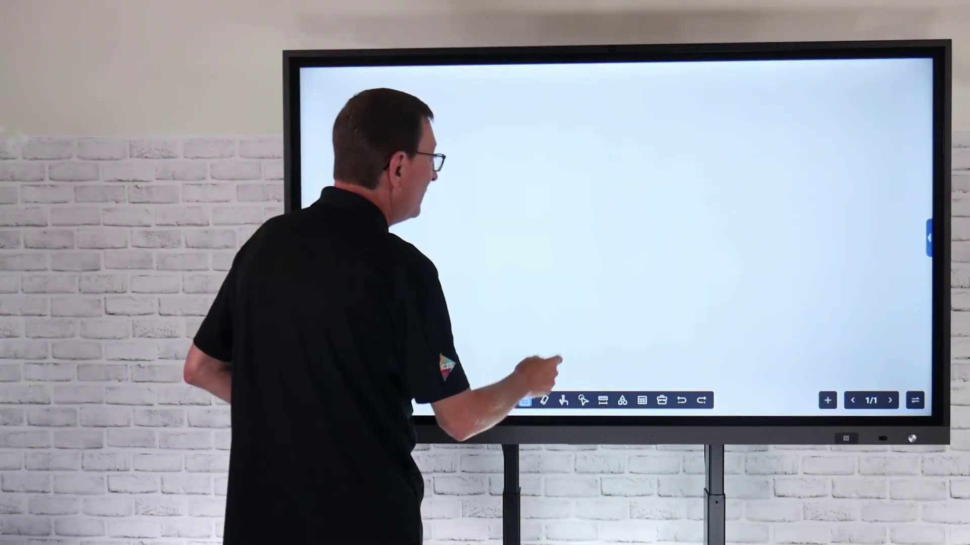
mouse_move(617, 142)
mouse_down()
mouse_move(565, 171)
mouse_move(651, 124)
mouse_move(566, 160)
mouse_up()
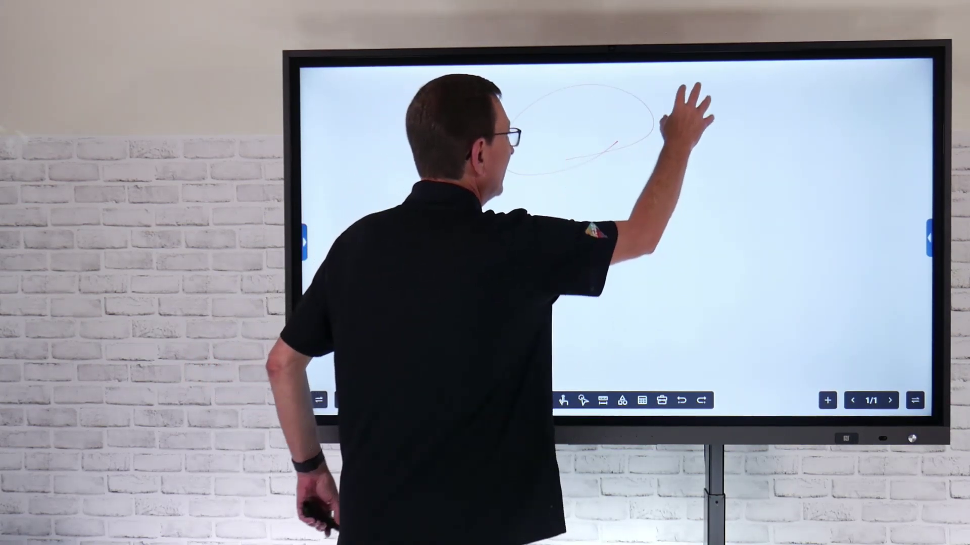
mouse_move(688, 99)
mouse_down()
mouse_move(671, 173)
mouse_move(707, 167)
mouse_up()
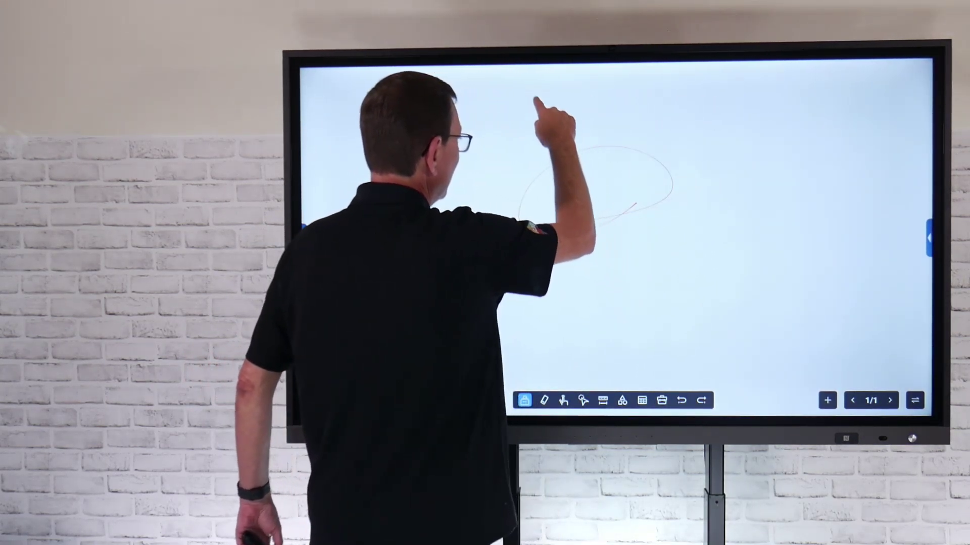
mouse_move(530, 89)
mouse_down()
mouse_move(580, 201)
mouse_move(527, 170)
mouse_up()
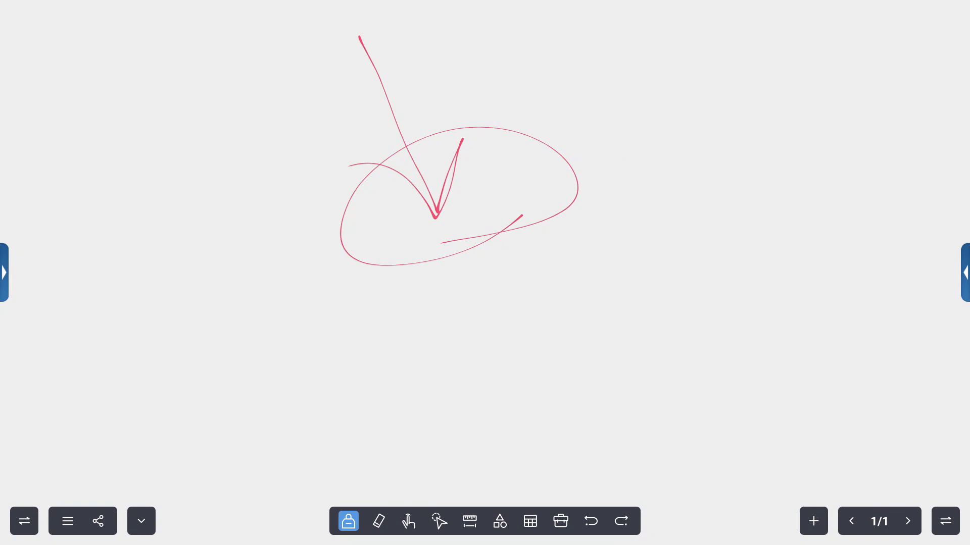
Draw strokes with the two-color pen set to yellow and green, and clear the board.
click(348, 521)
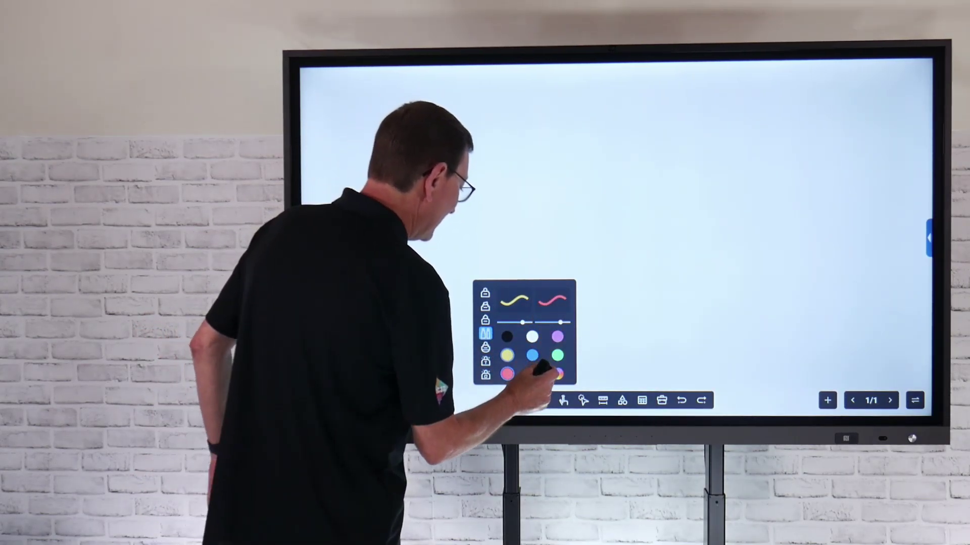
click(558, 355)
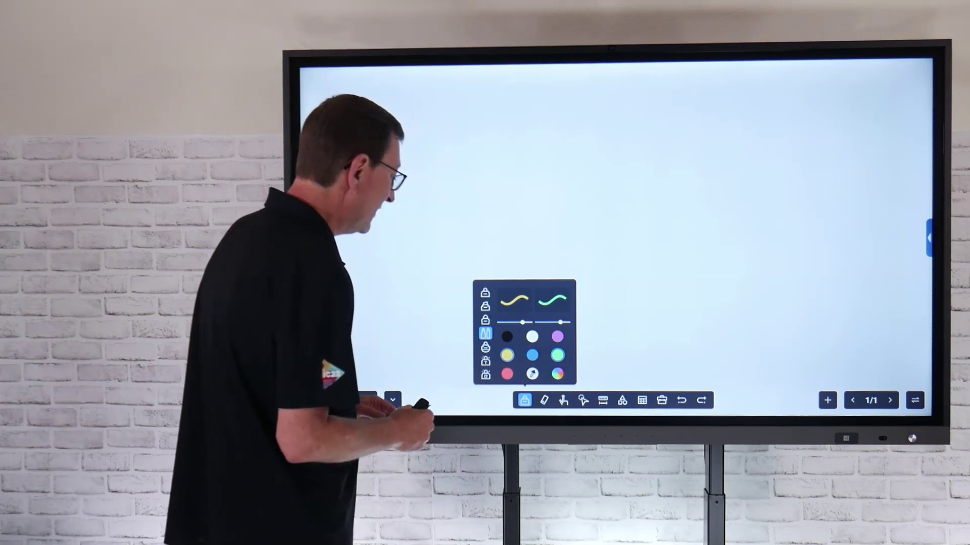
click(525, 400)
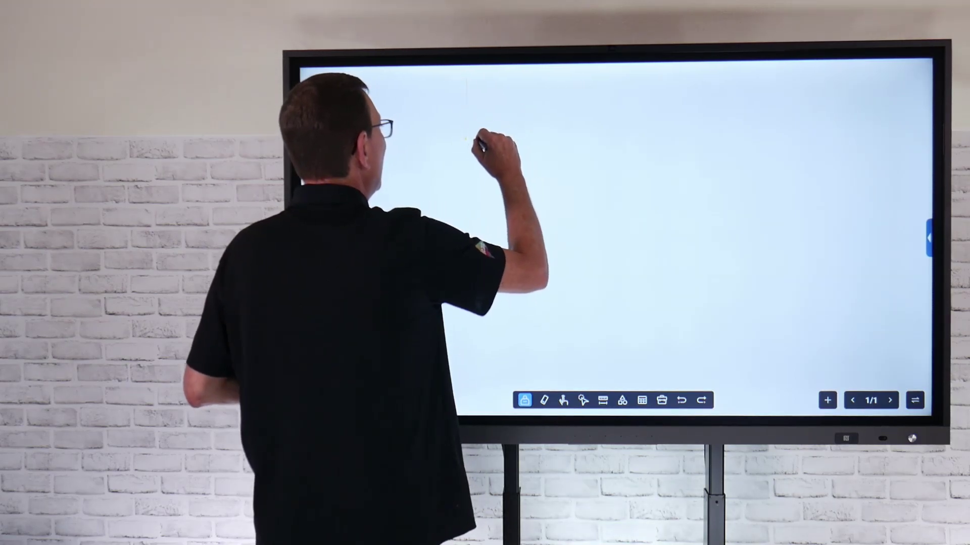
drag(466, 79, 467, 147)
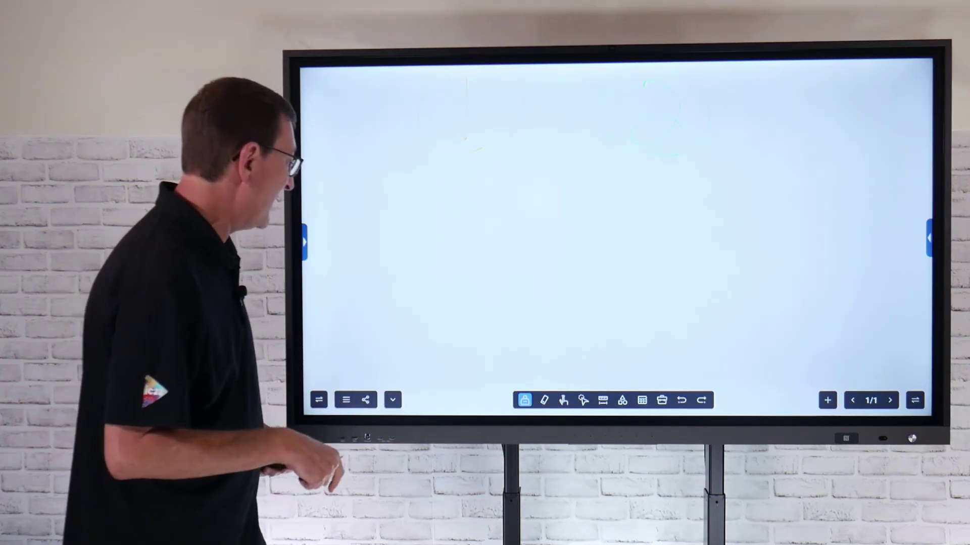
click(544, 400)
drag(516, 369, 574, 369)
Turn on the erasable and writable pen, and switch back to the standard pen.
click(524, 400)
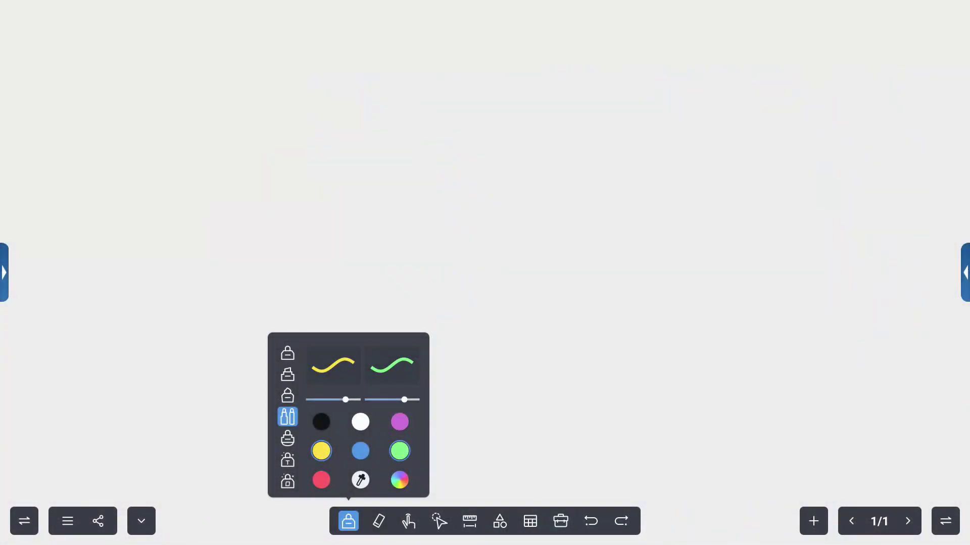
click(287, 439)
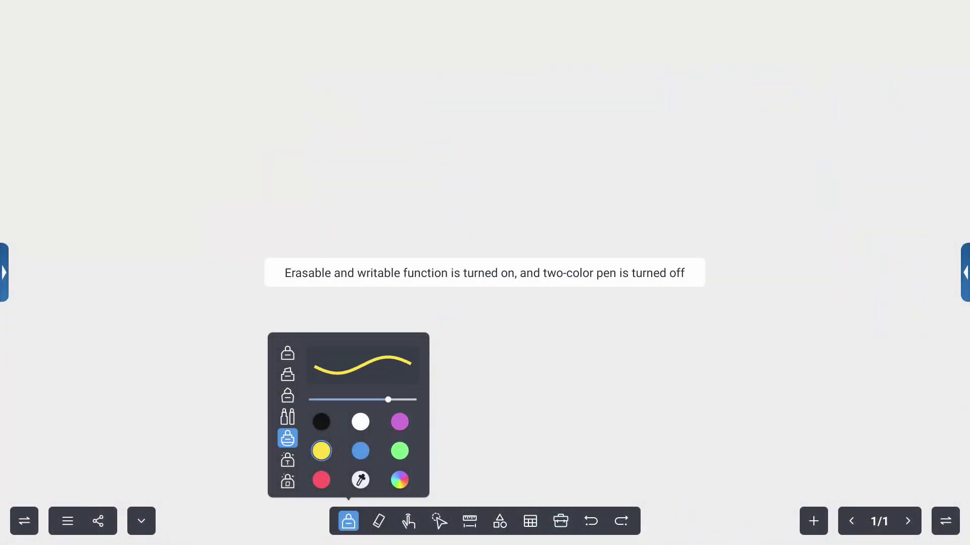
click(287, 353)
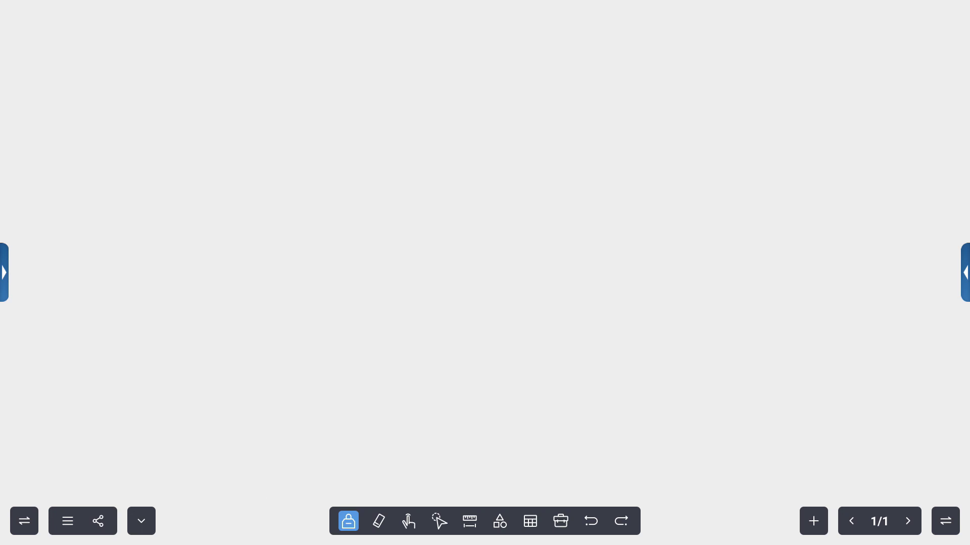
Clear the whole board with the Clean screen function.
click(379, 521)
drag(335, 473, 424, 473)
click(348, 522)
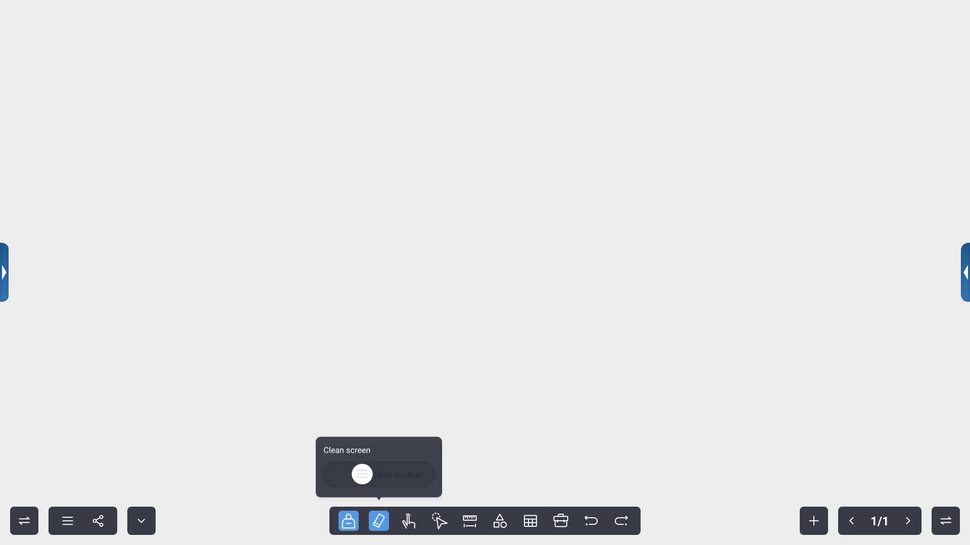
drag(361, 474, 423, 474)
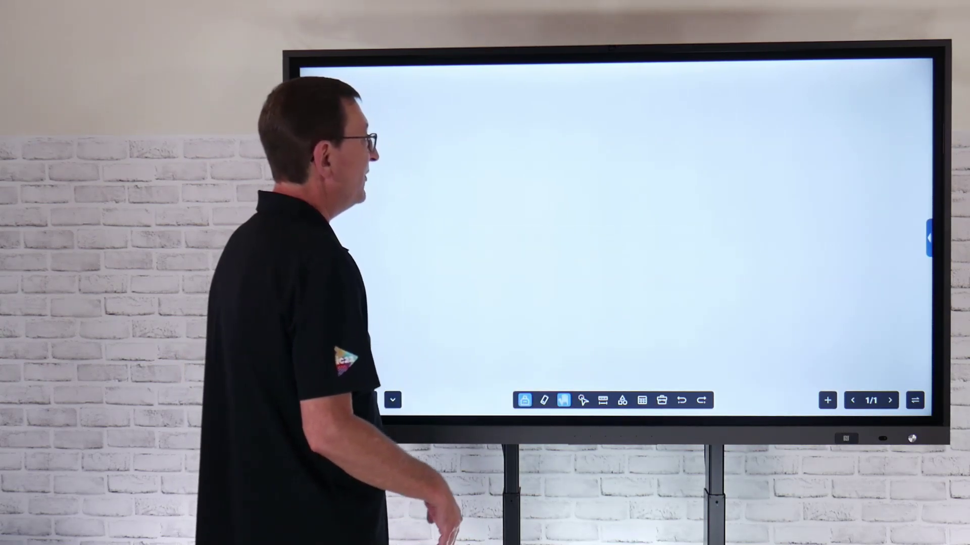
Write 40 in red and add multi-finger strokes, parallel lines on one side and wavy lines on the other.
drag(554, 85, 586, 144)
drag(588, 95, 577, 178)
mouse_move(644, 110)
mouse_down()
mouse_move(630, 160)
mouse_move(624, 115)
mouse_up()
drag(429, 77, 504, 281)
drag(700, 81, 606, 348)
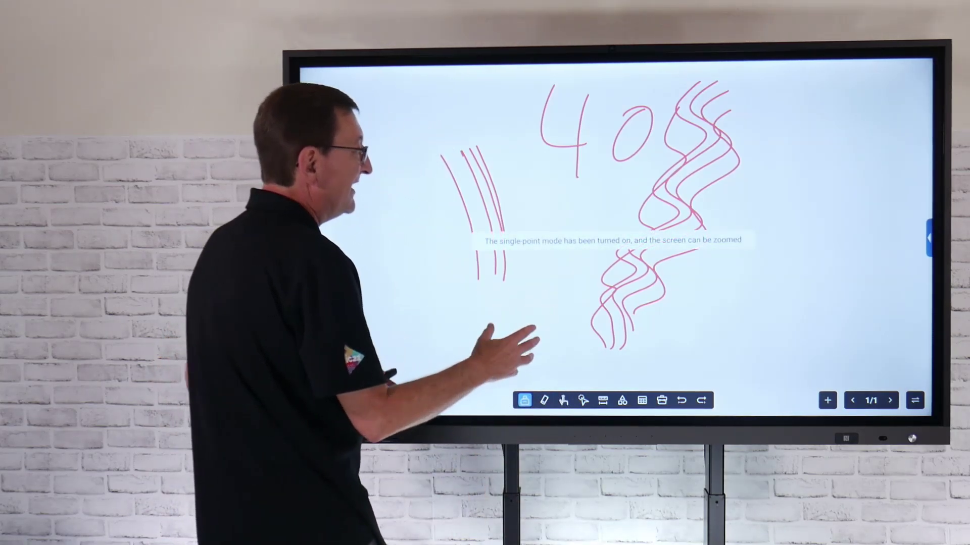
In single-point mode, write a vertical numbered list from 1 to 6 in red on a blank area.
drag(543, 343, 627, 121)
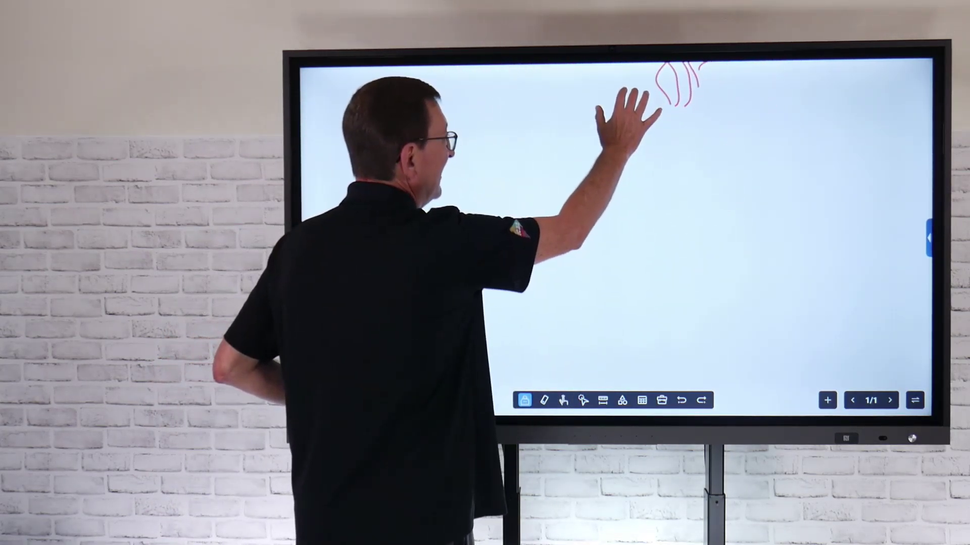
drag(500, 81, 499, 132)
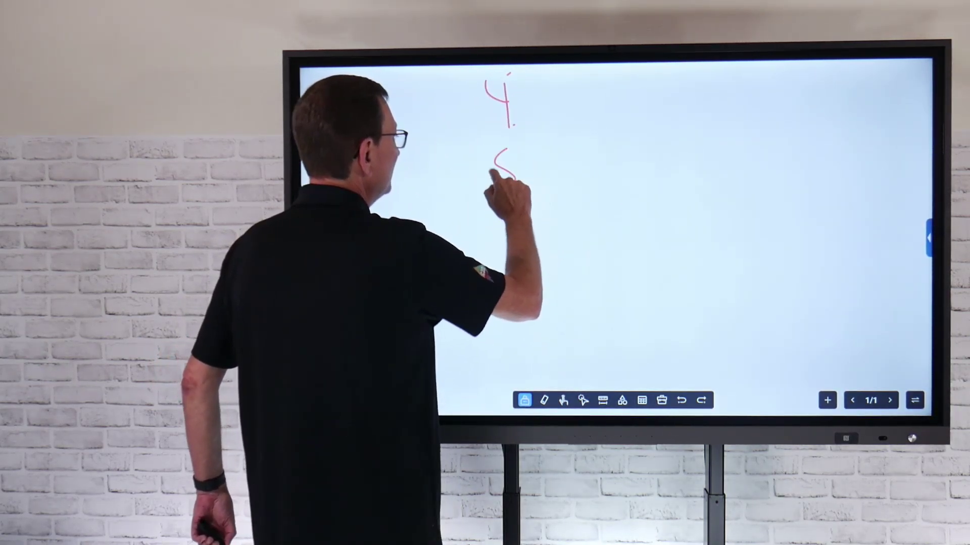
drag(508, 227, 490, 234)
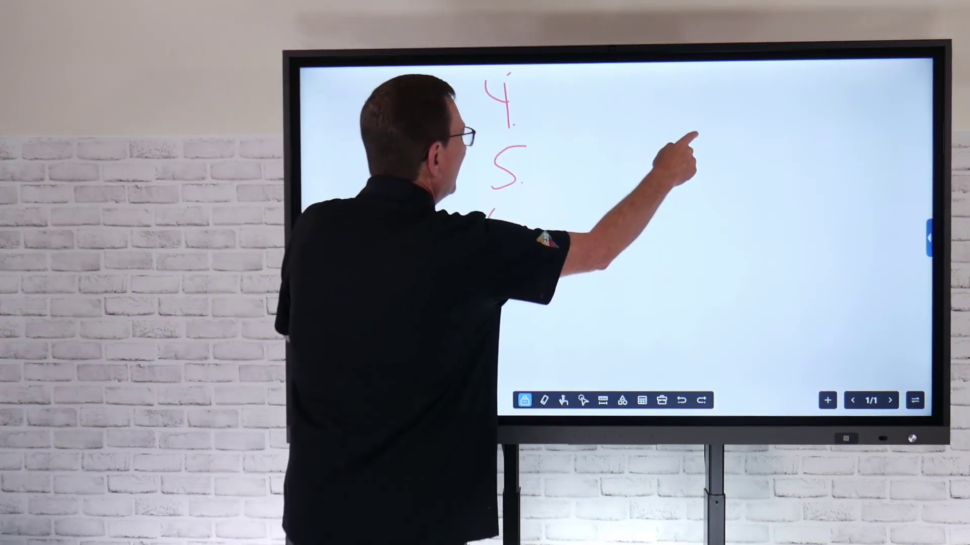
mouse_move(690, 136)
mouse_down()
mouse_move(565, 215)
mouse_move(527, 258)
mouse_up()
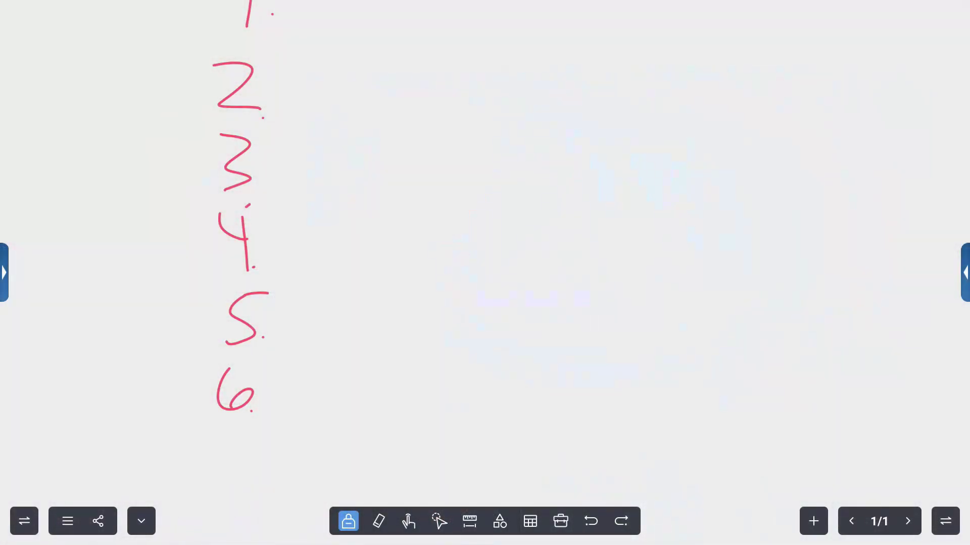
Place a straight ruler on the board over the handwritten 3 and tilt it slightly clockwise.
click(503, 441)
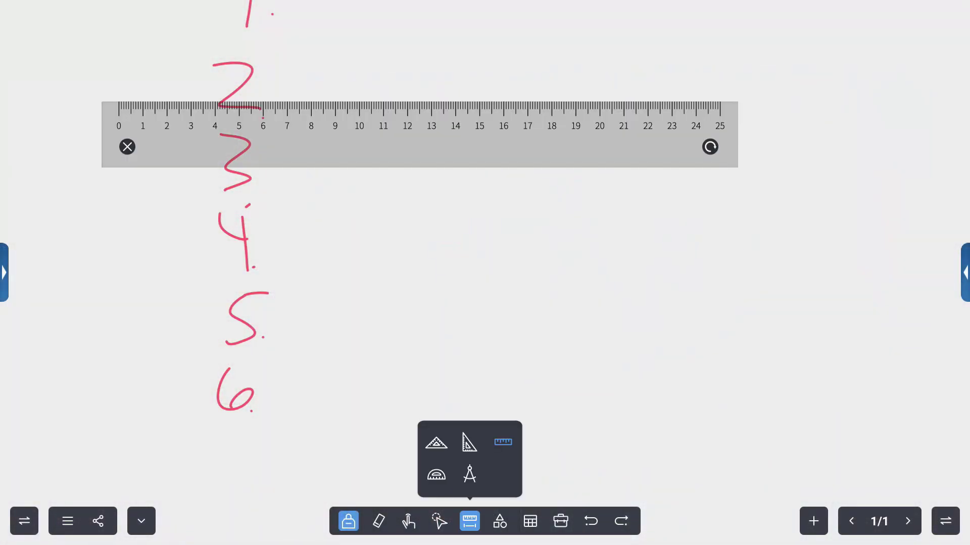
drag(420, 135, 535, 165)
drag(825, 178, 822, 211)
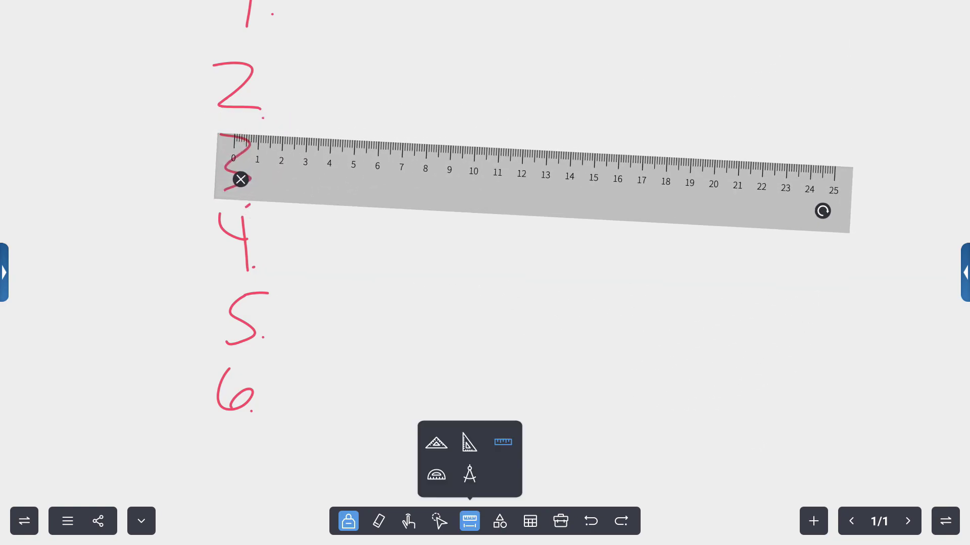
Place the isosceles set square with its tip overlapping the ruler, and remove the ruler.
click(436, 443)
drag(289, 252, 483, 332)
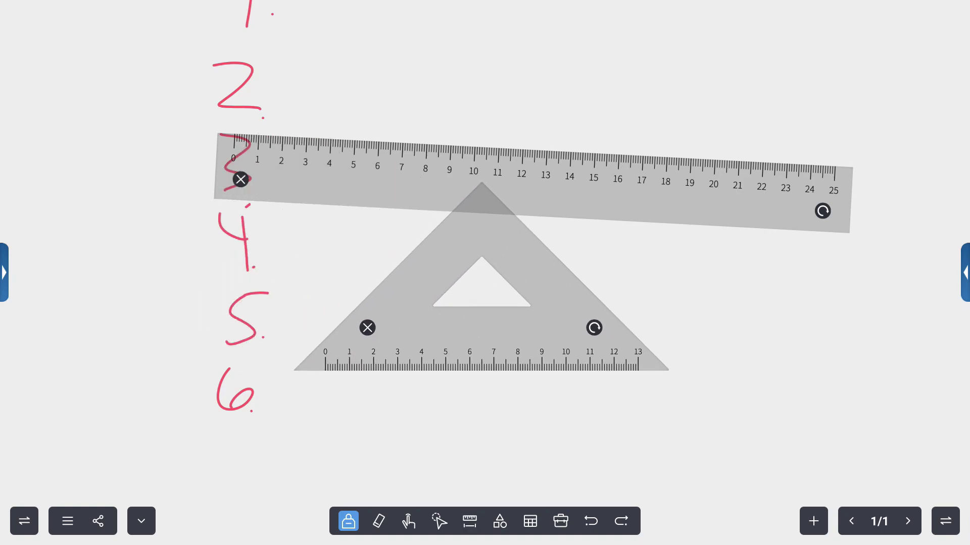
mouse_move(595, 327)
mouse_down()
mouse_move(598, 374)
mouse_move(594, 328)
mouse_up()
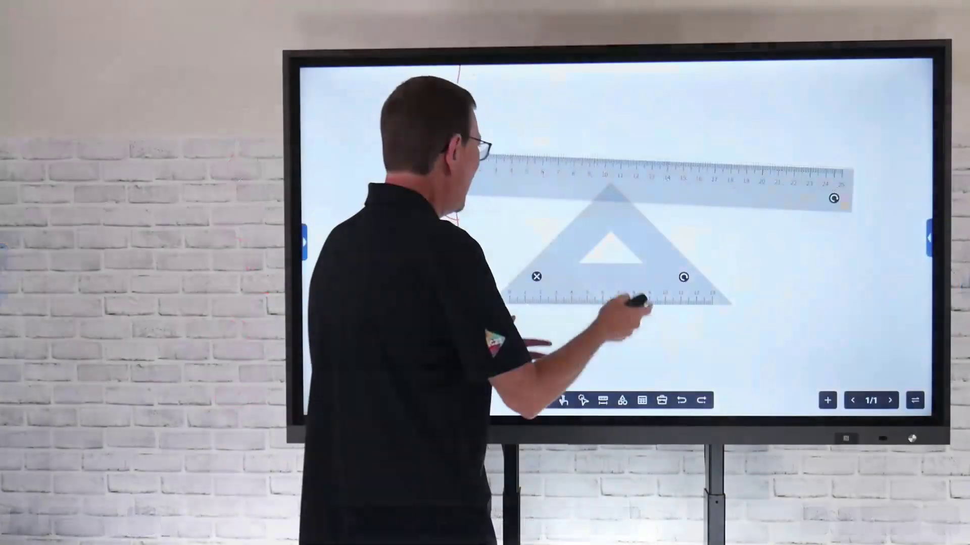
click(240, 179)
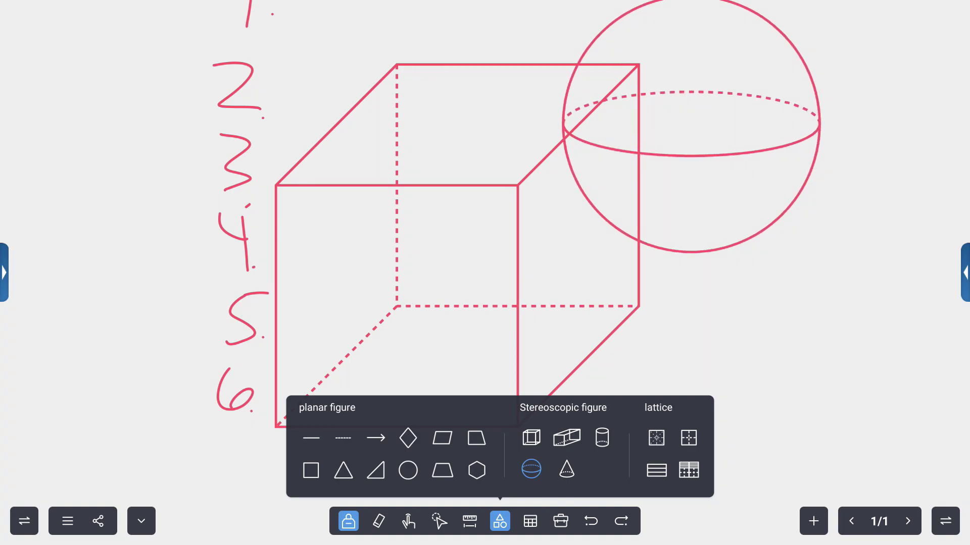
Draw a purple table with four rows and five columns across the blank board, and return to the pen.
click(348, 522)
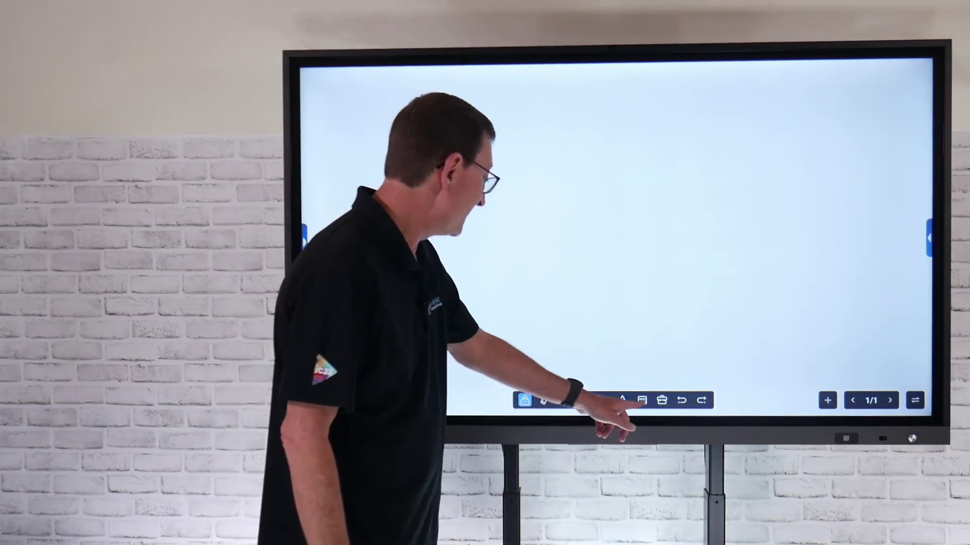
click(530, 520)
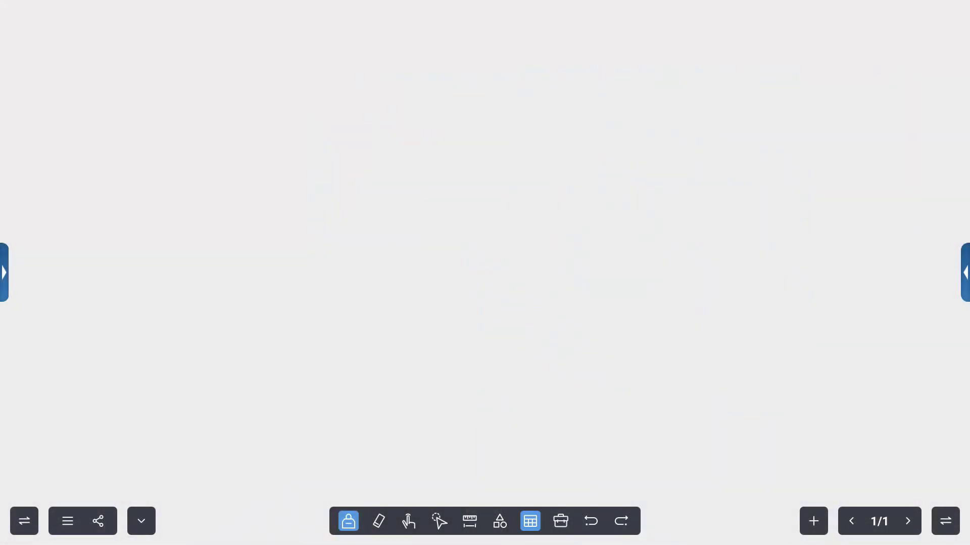
drag(200, 30, 759, 441)
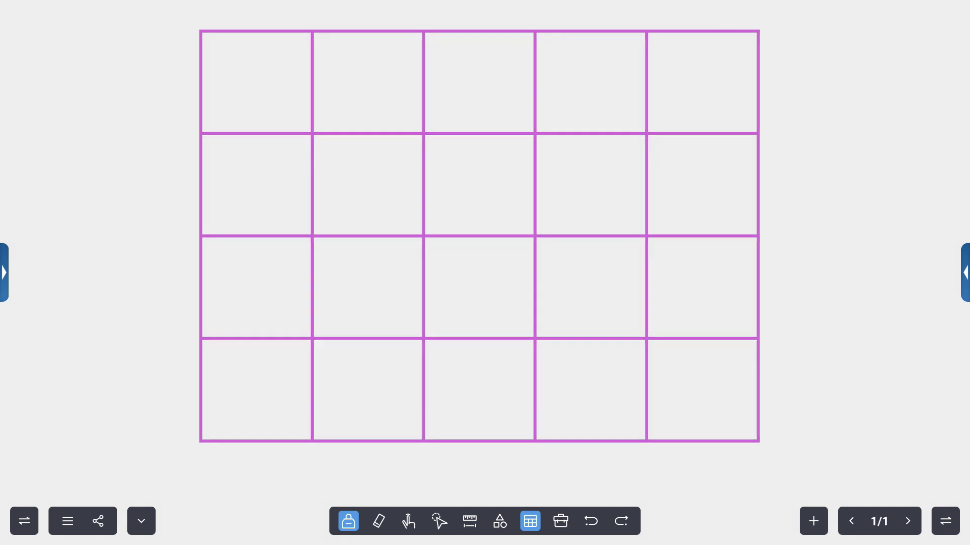
click(348, 521)
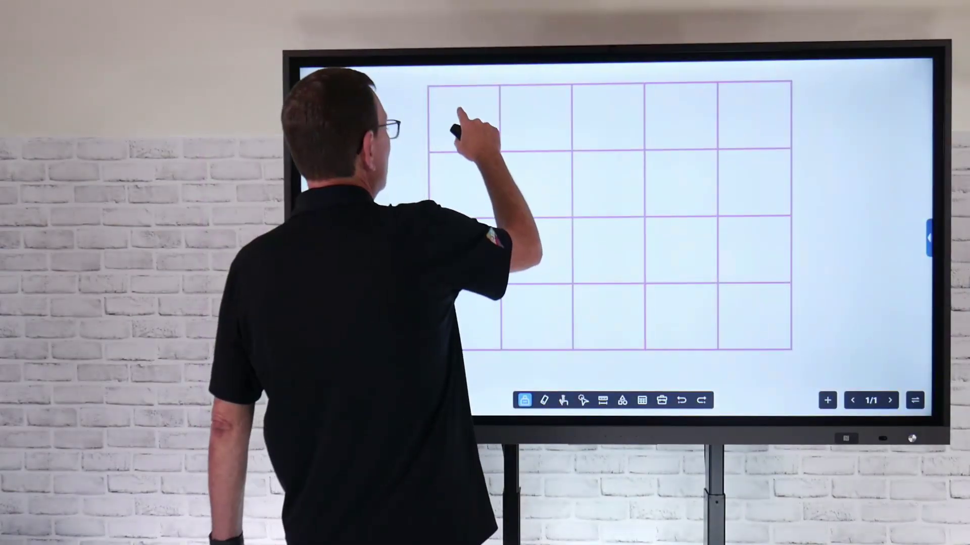
Write the numbers 1 to 5 in red across the cells of the table's top row.
click(473, 129)
drag(521, 101, 543, 130)
click(546, 130)
mouse_move(588, 100)
mouse_down()
mouse_move(603, 117)
mouse_move(590, 132)
mouse_up()
click(613, 130)
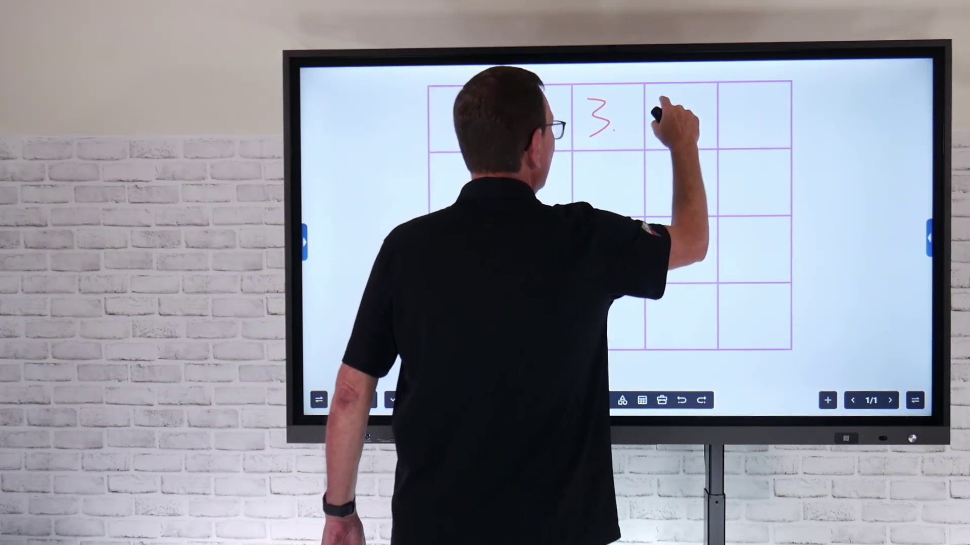
mouse_move(664, 99)
mouse_down()
mouse_move(679, 115)
mouse_move(673, 137)
mouse_up()
mouse_move(731, 108)
mouse_down()
mouse_move(728, 136)
mouse_move(760, 105)
mouse_up()
click(754, 134)
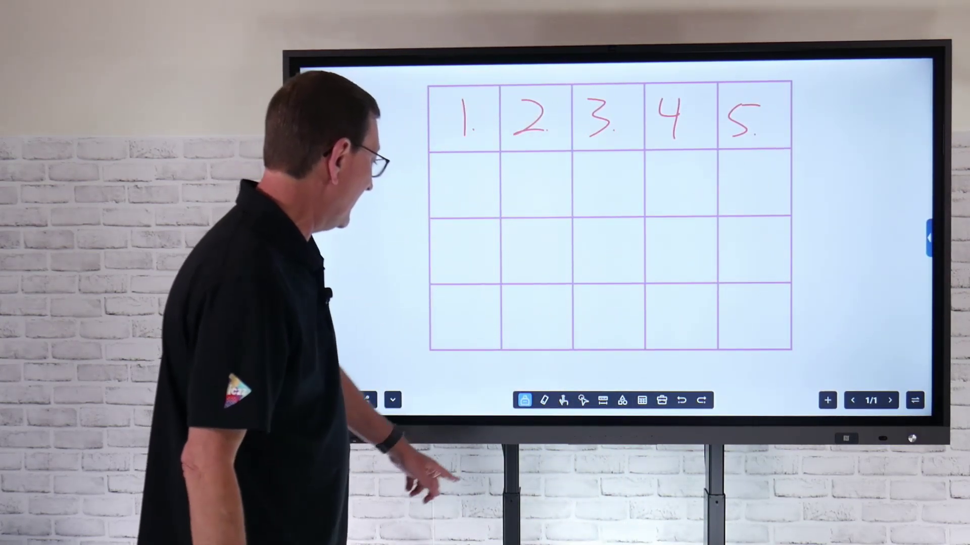
Select the whole table with its handwritten numbers and move it toward the right side of the board.
click(583, 401)
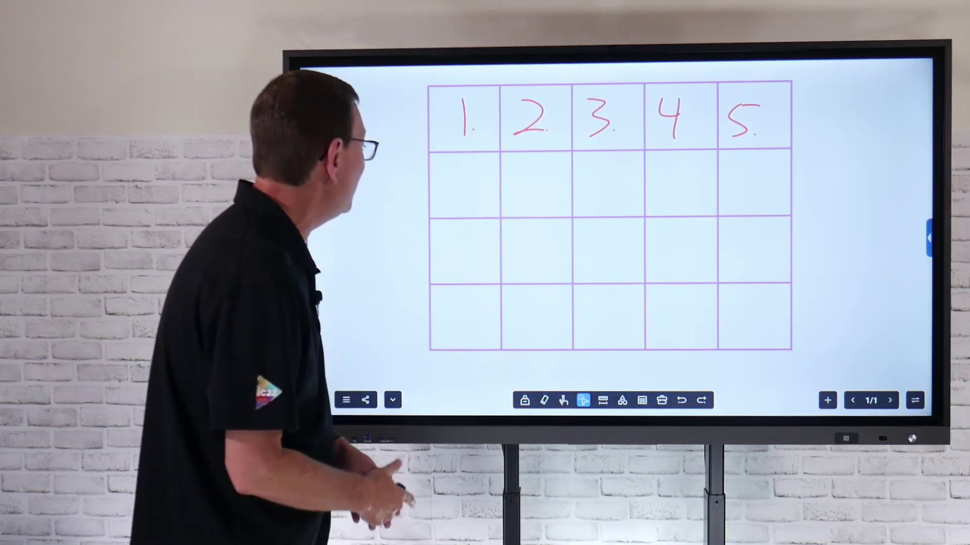
drag(444, 175, 492, 193)
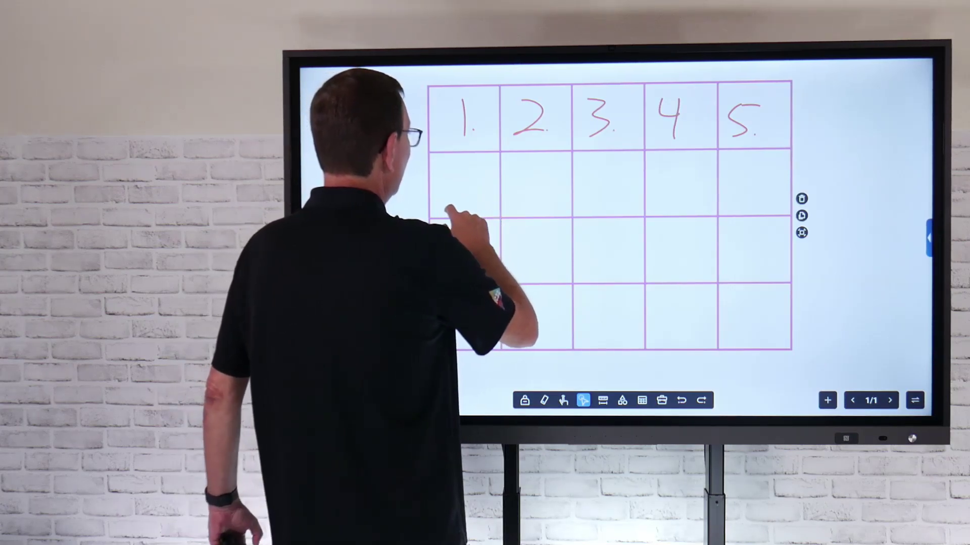
drag(511, 144, 624, 171)
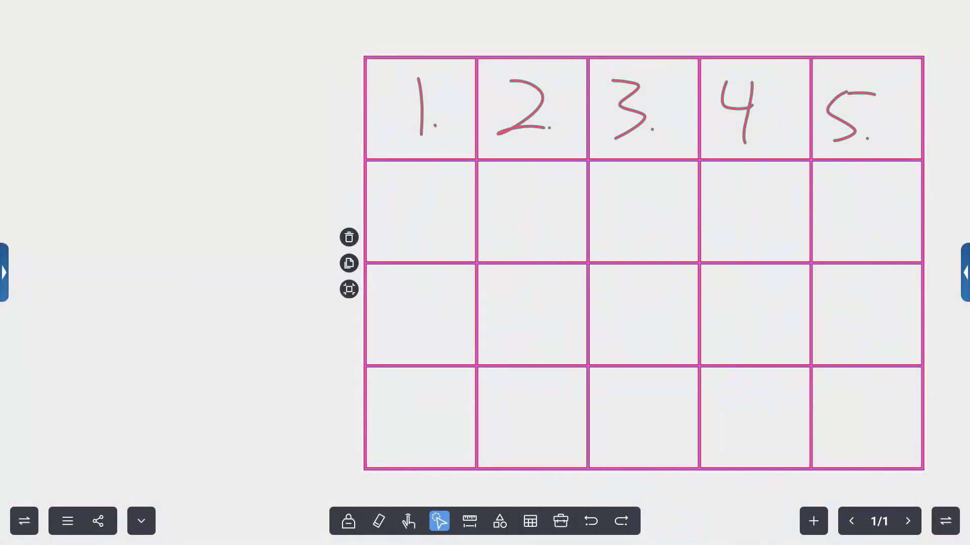
Copy and paste the selected table, and move the duplicate up and to the left of the original.
click(349, 263)
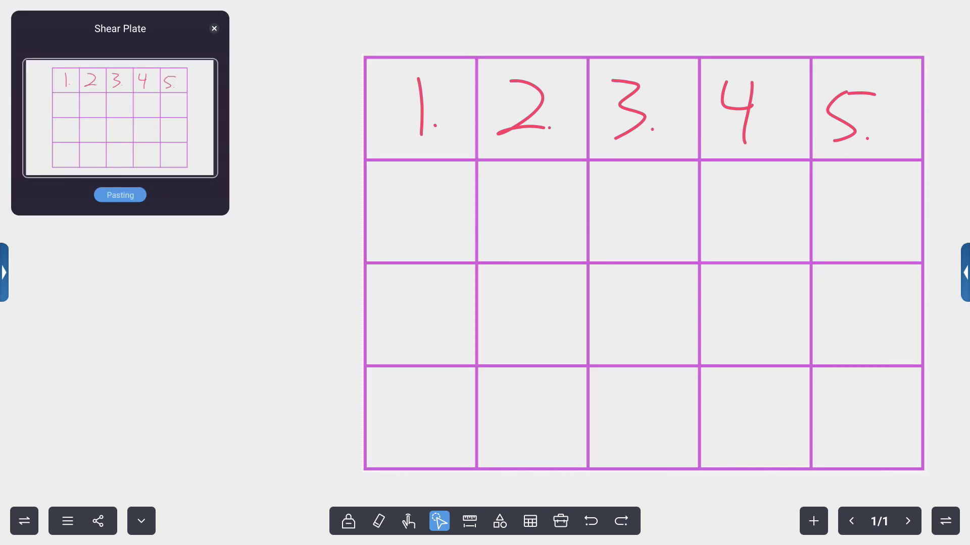
click(120, 195)
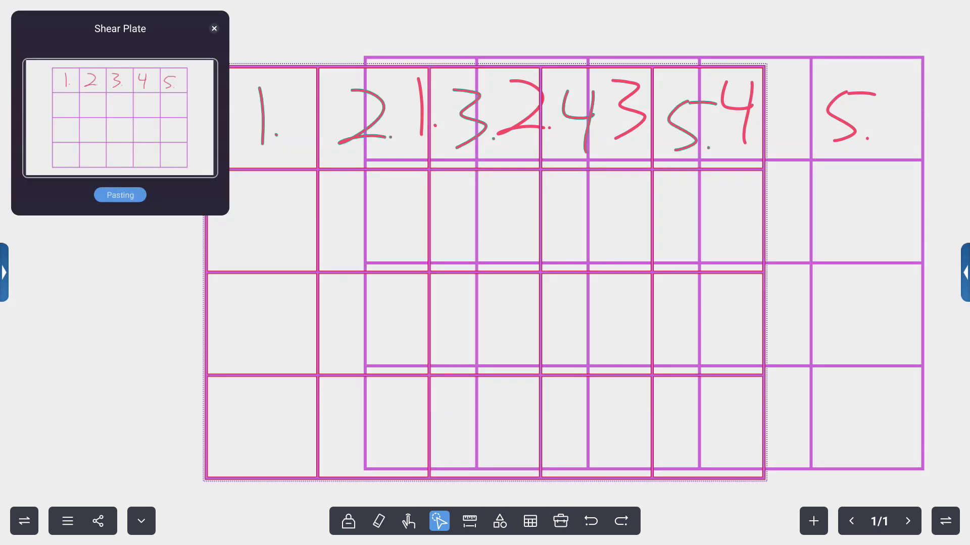
click(214, 28)
drag(406, 282, 193, 219)
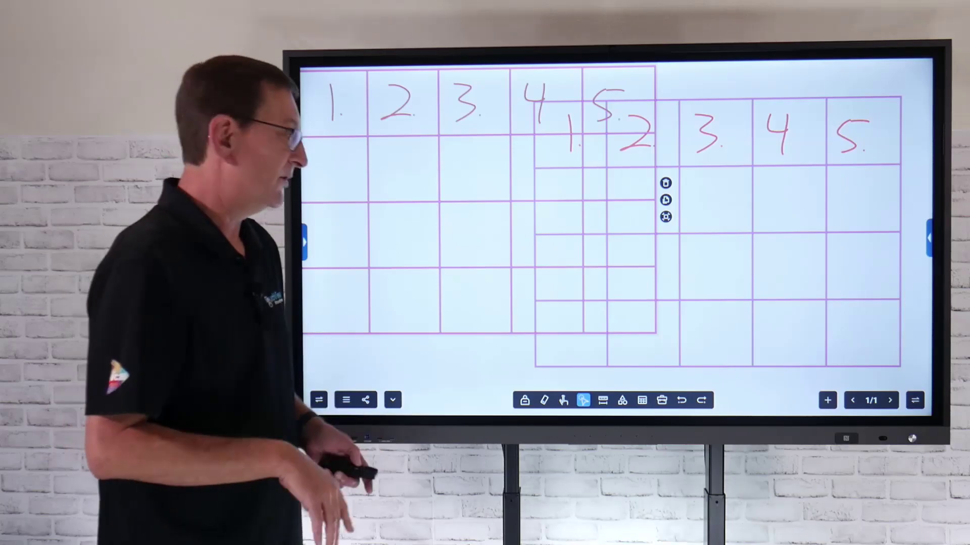
Clear the whole board and start a split screen with two writing areas.
click(544, 400)
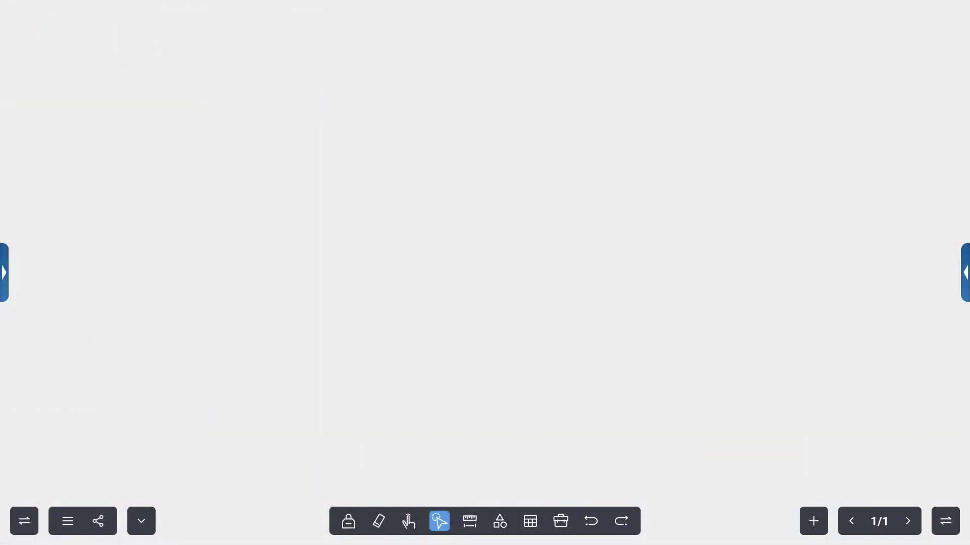
click(560, 522)
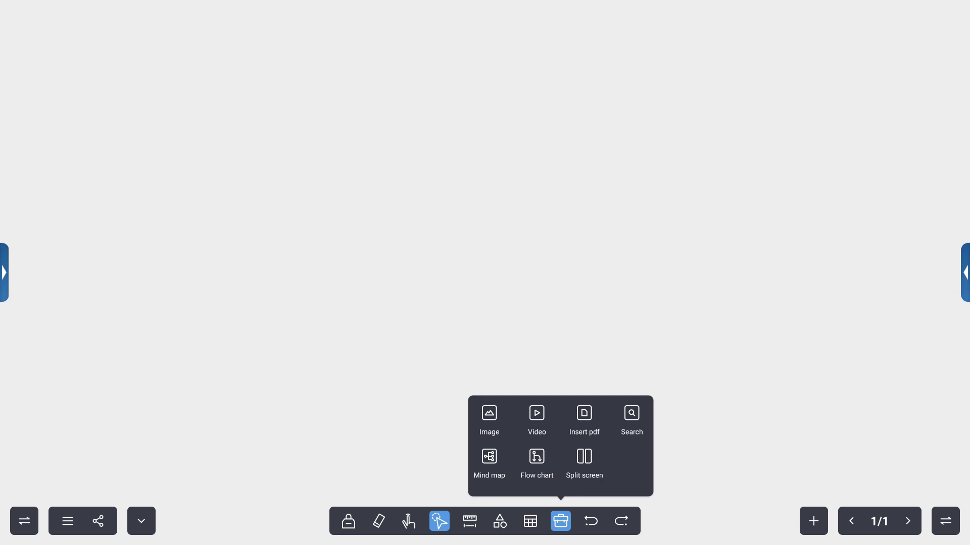
click(584, 462)
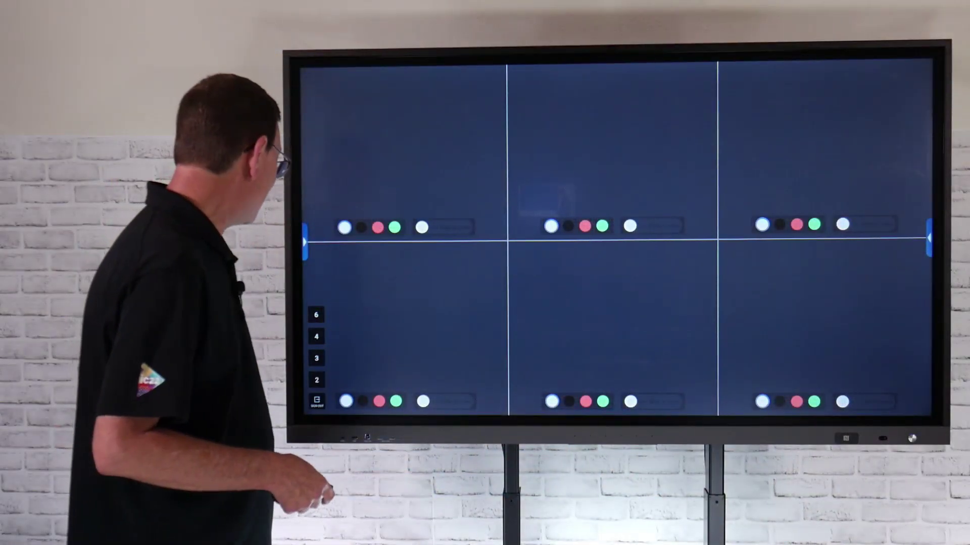
click(316, 379)
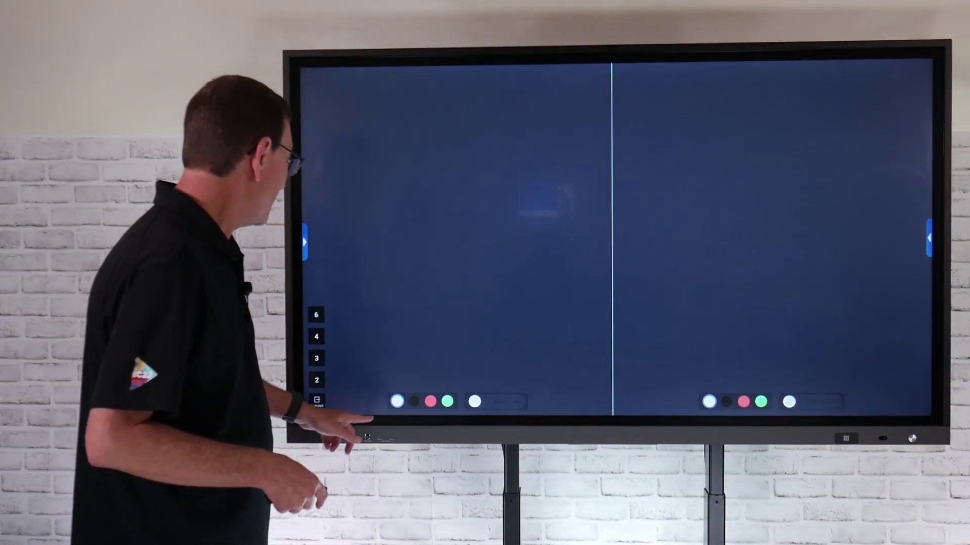
Write a vertical list from 1 to 3 in white in the left half of the split screen.
drag(380, 97, 380, 153)
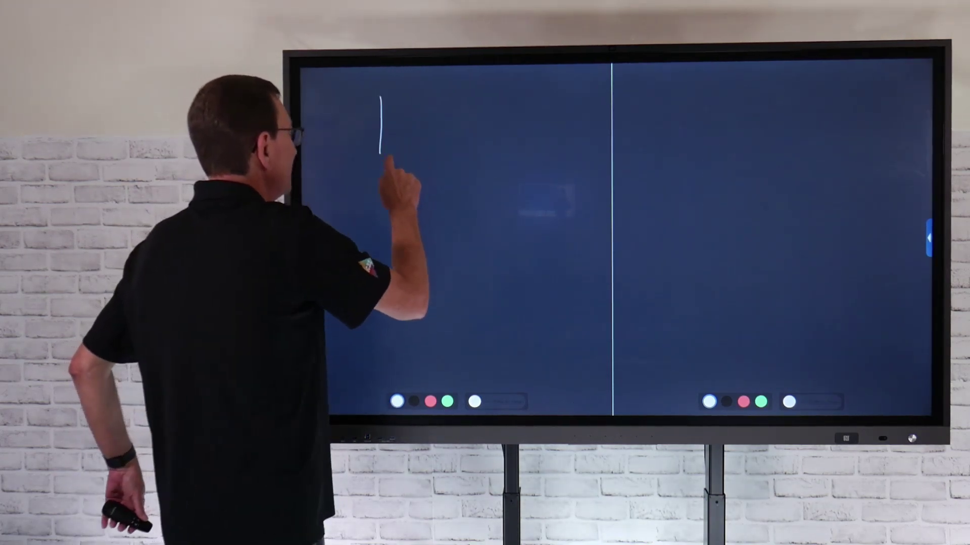
click(401, 143)
mouse_move(357, 191)
mouse_down()
mouse_move(390, 234)
mouse_move(393, 261)
mouse_move(372, 295)
mouse_up()
click(409, 233)
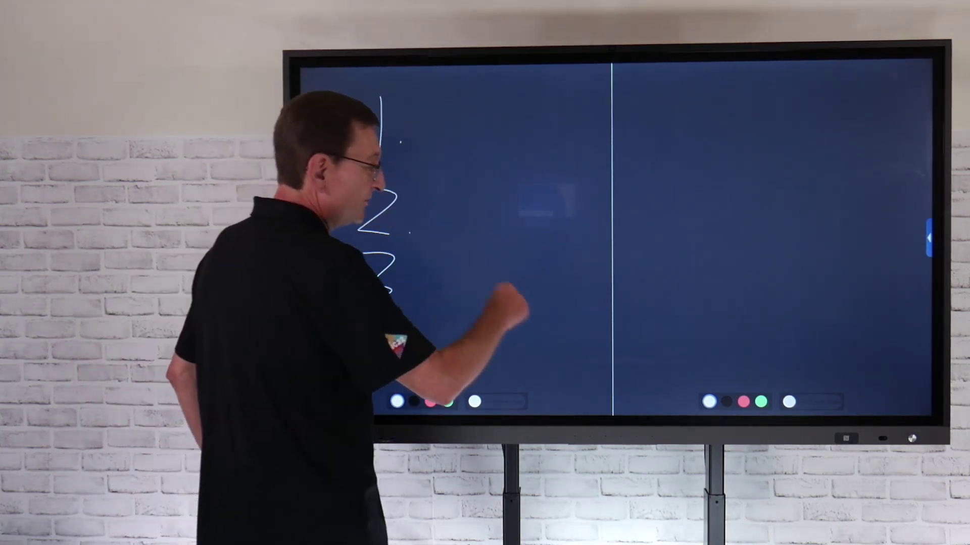
Write a vertical list from 1 to 3 in red in the right half, and sweep multi-finger strokes across both halves.
click(743, 402)
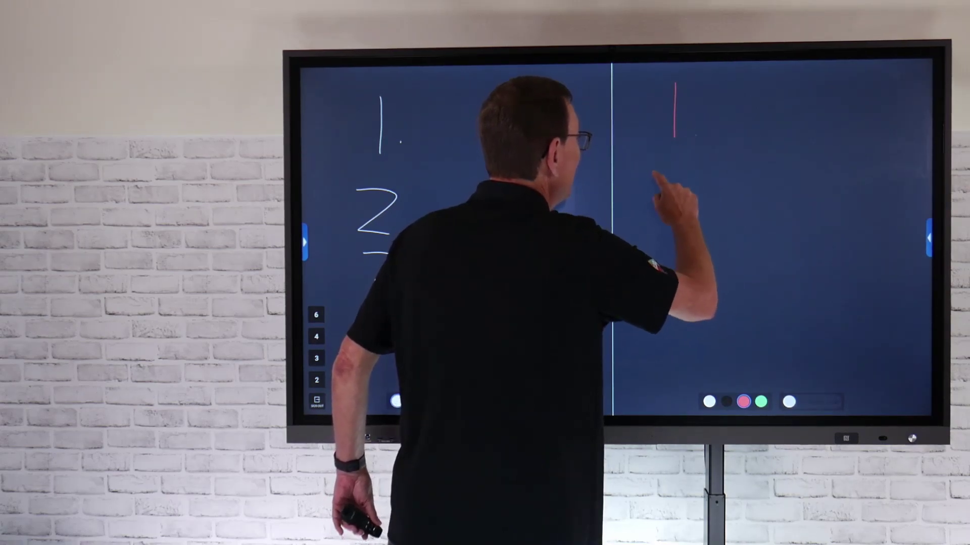
drag(650, 177, 687, 218)
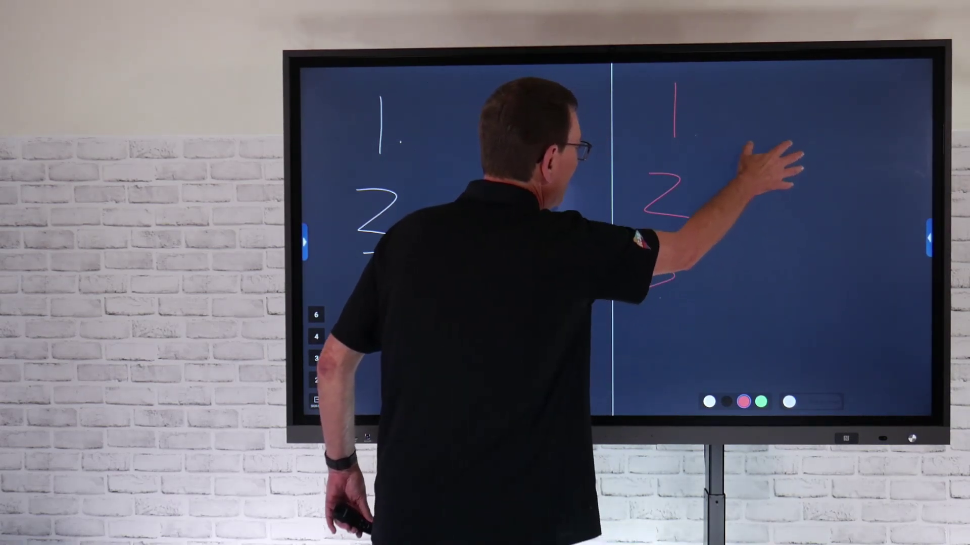
drag(789, 155, 619, 179)
drag(415, 143, 606, 177)
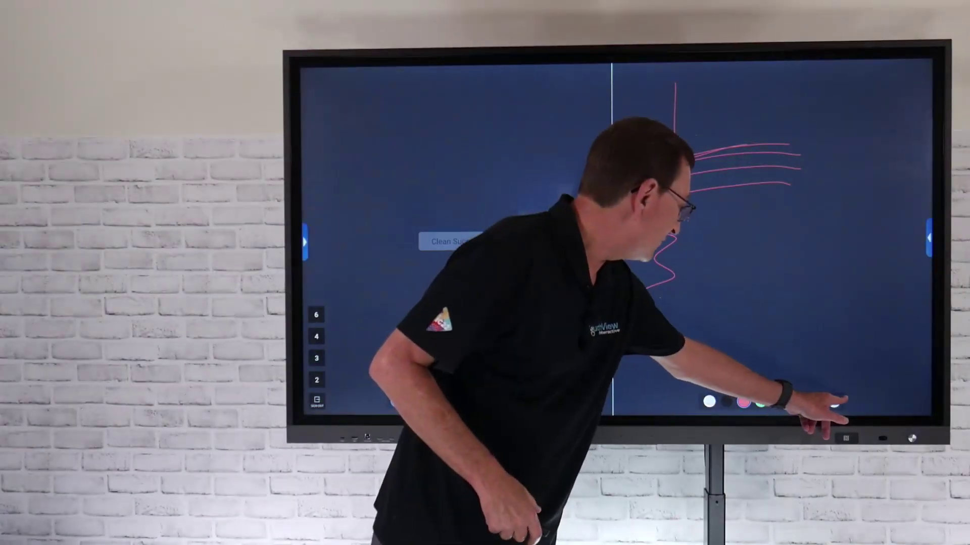
Clear the writing areas and exit the split screen, accepting that its contents are discarded.
drag(755, 523, 831, 524)
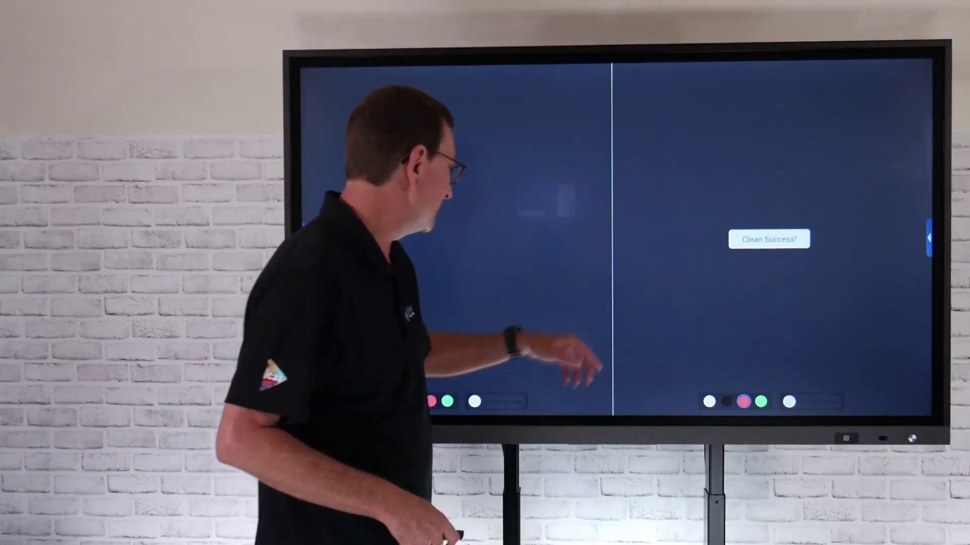
click(317, 401)
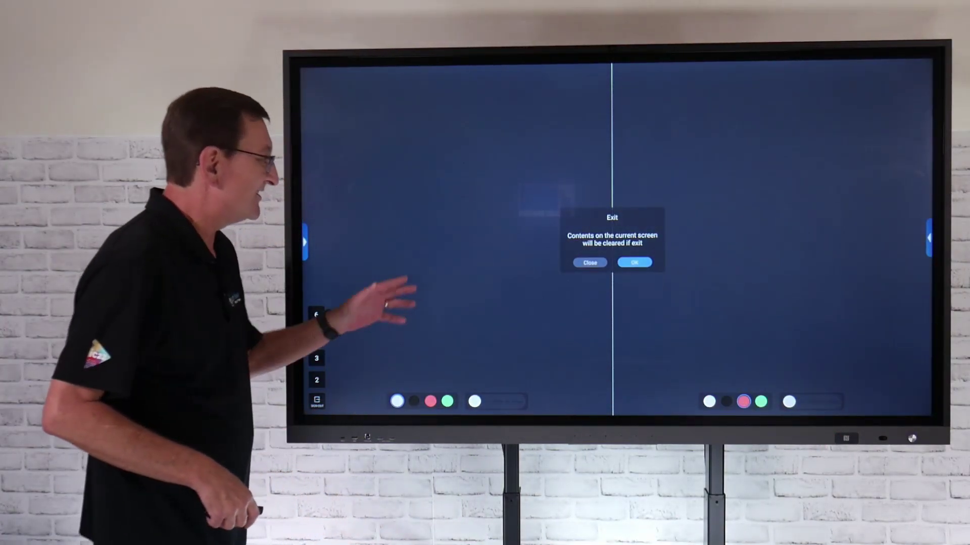
click(634, 262)
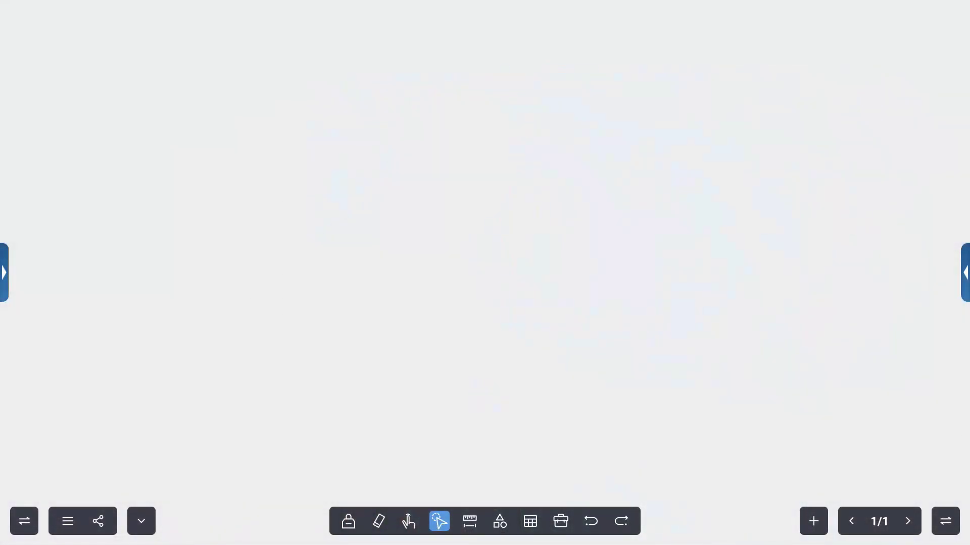
Insert the solar system chart PDF from the local disk, capture its page onto the board, and close the PDF window.
click(560, 521)
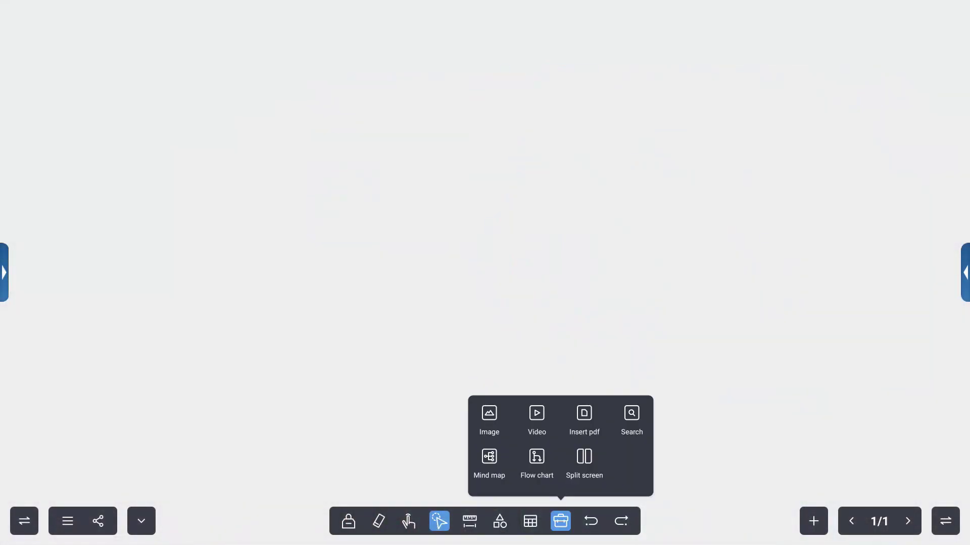
click(584, 417)
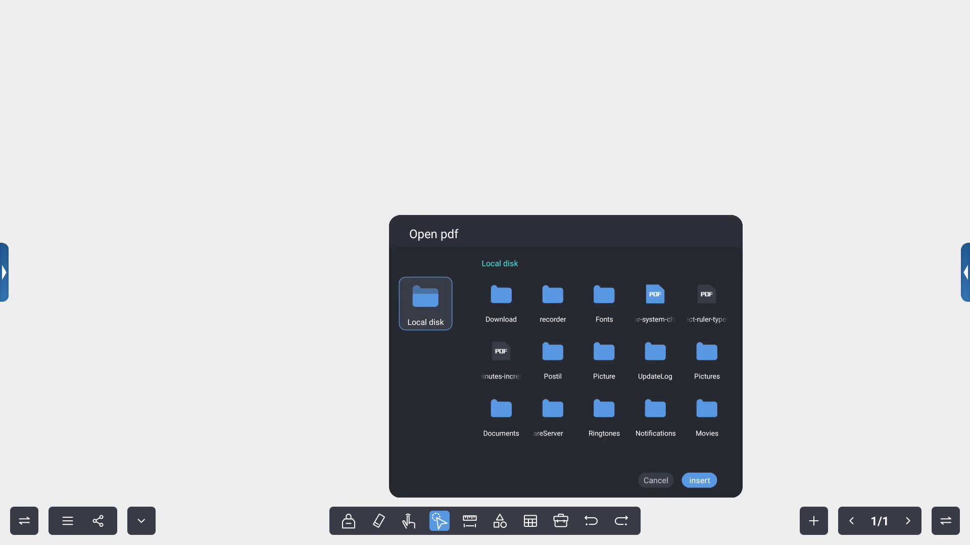
click(699, 481)
drag(338, 59, 408, 55)
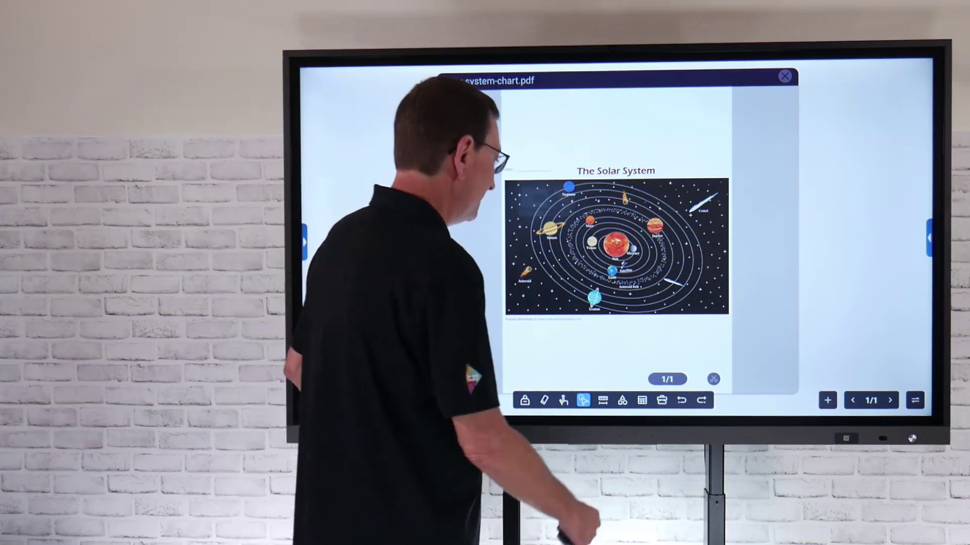
click(712, 378)
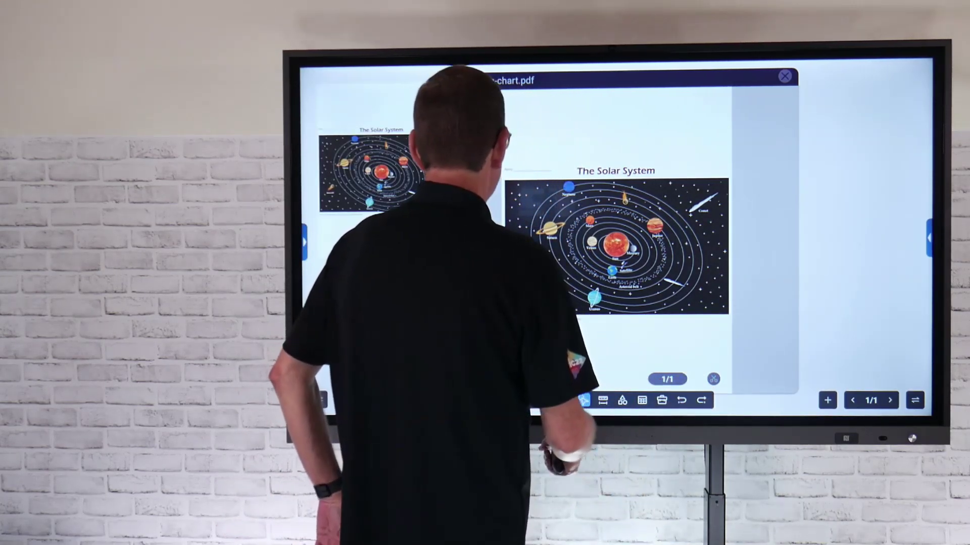
click(784, 76)
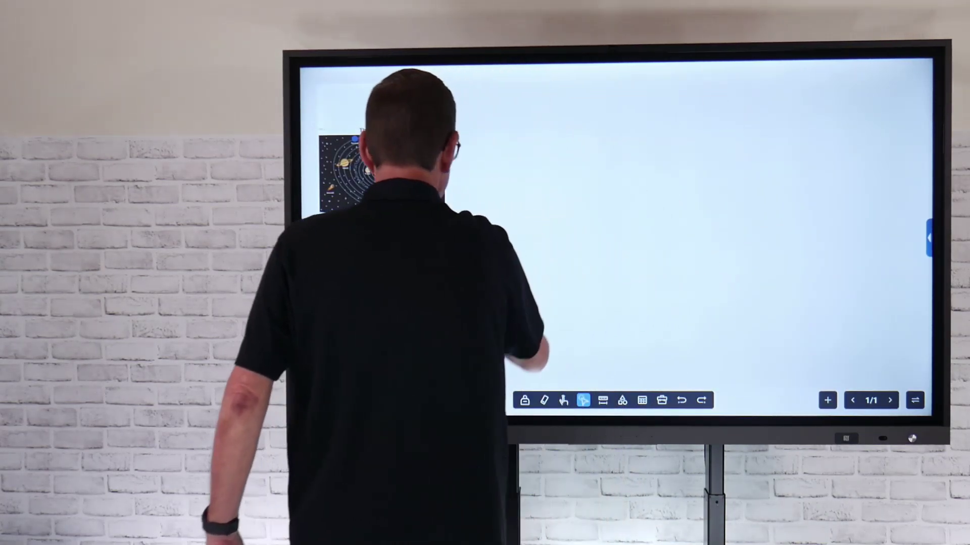
Move the solar system page toward the middle of the board and enlarge it to fill the board's height.
click(564, 400)
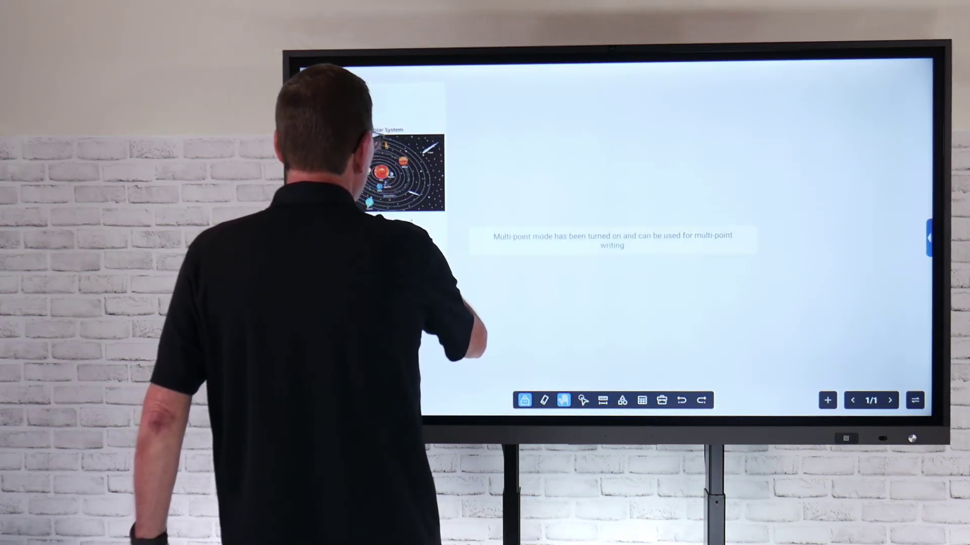
click(583, 400)
drag(424, 240, 591, 268)
drag(616, 227, 678, 233)
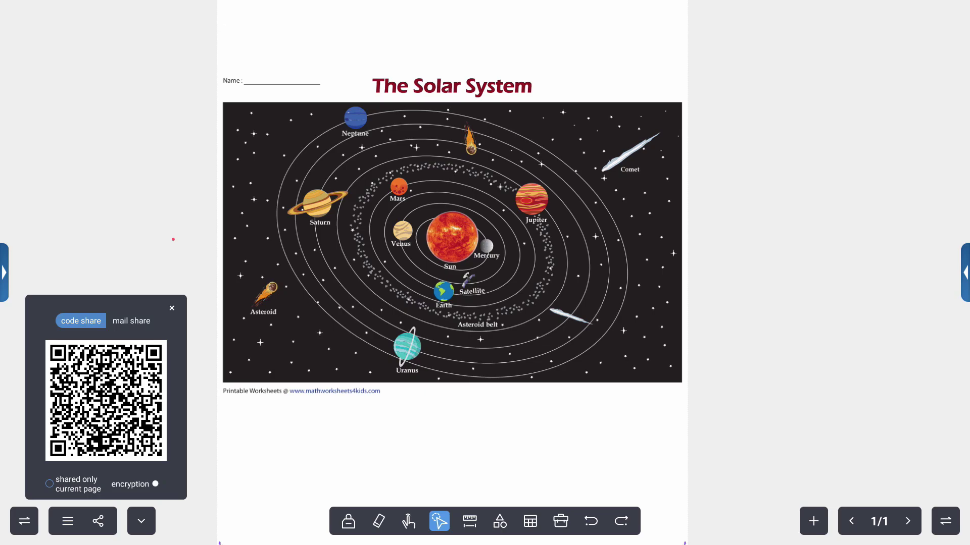
Examine the mail share form, return to the QR code share, and close the sharing options.
click(131, 321)
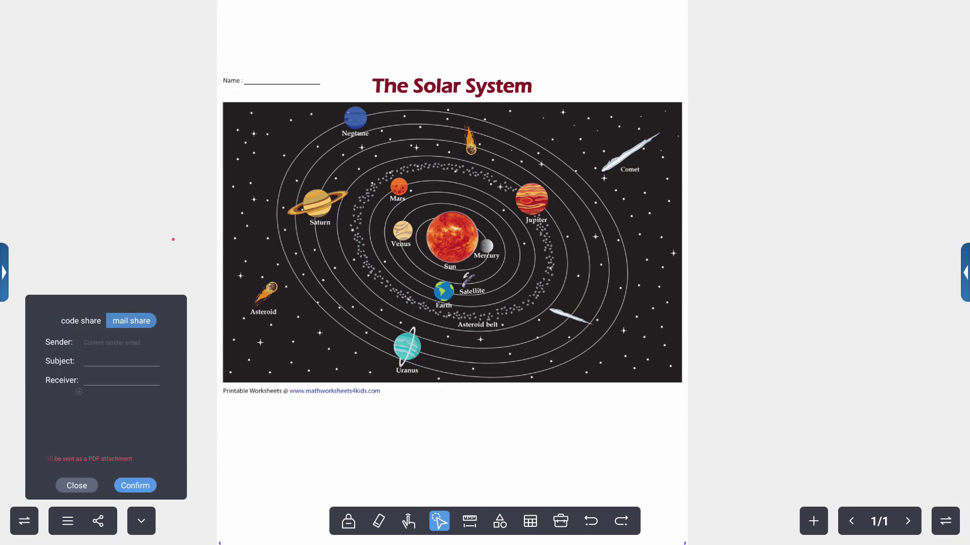
click(81, 321)
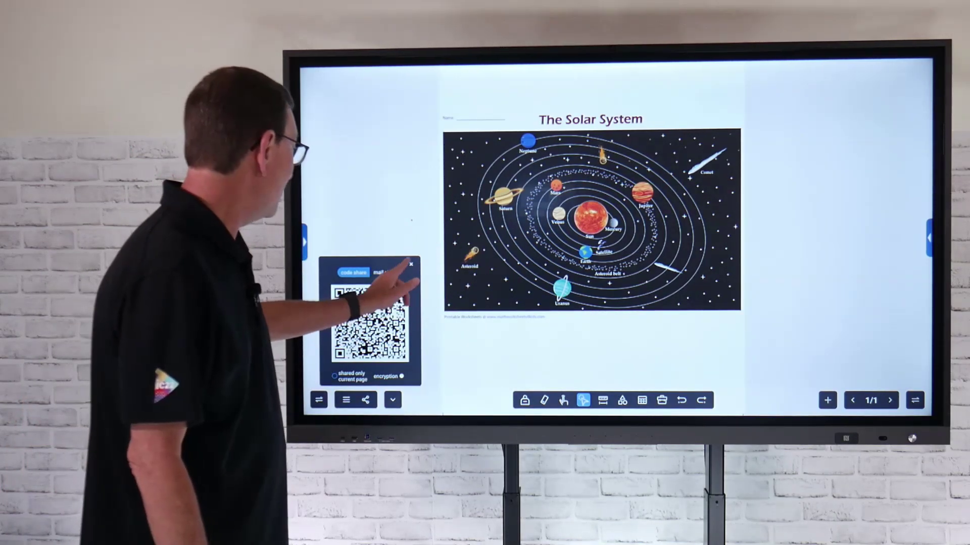
click(412, 264)
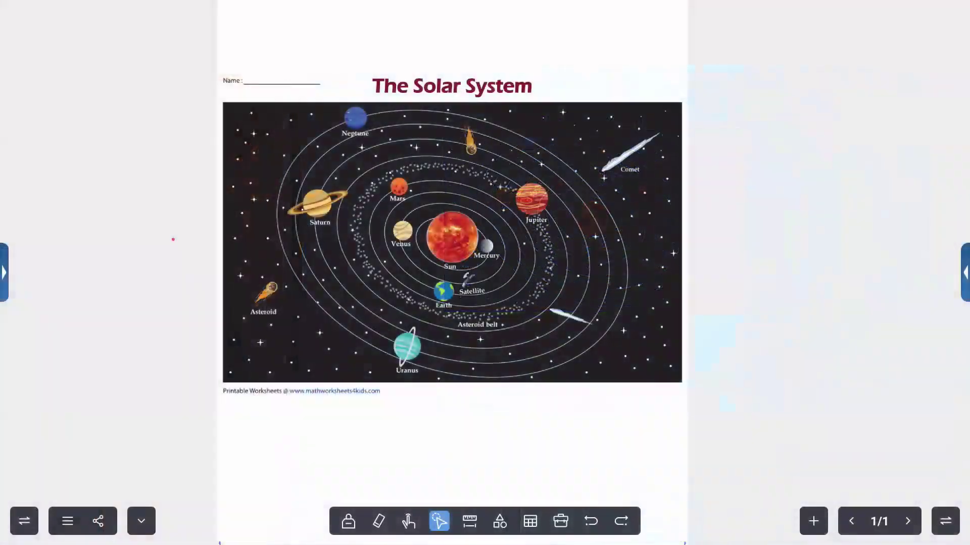
Examine the whiteboard's save options with local disk and Netdisk locations, and cancel saving.
click(346, 400)
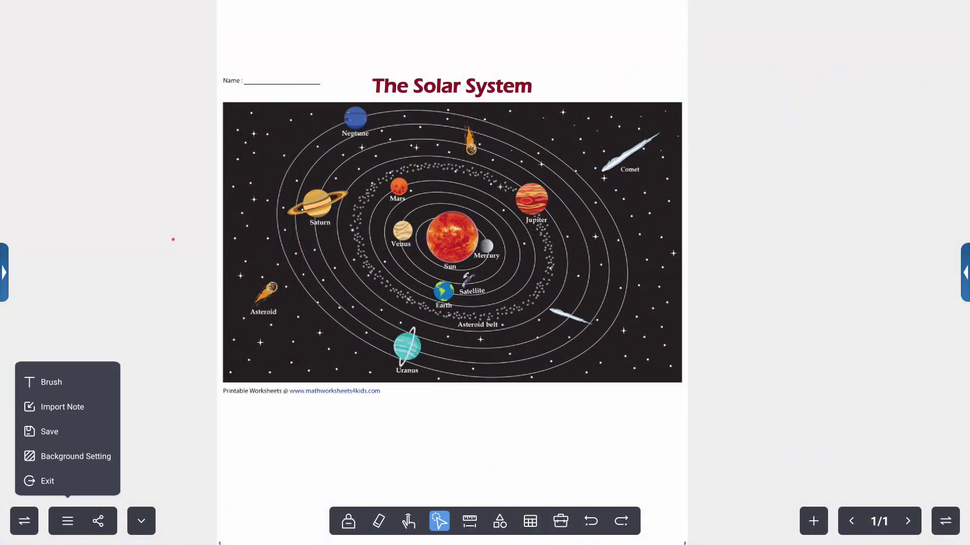
click(49, 432)
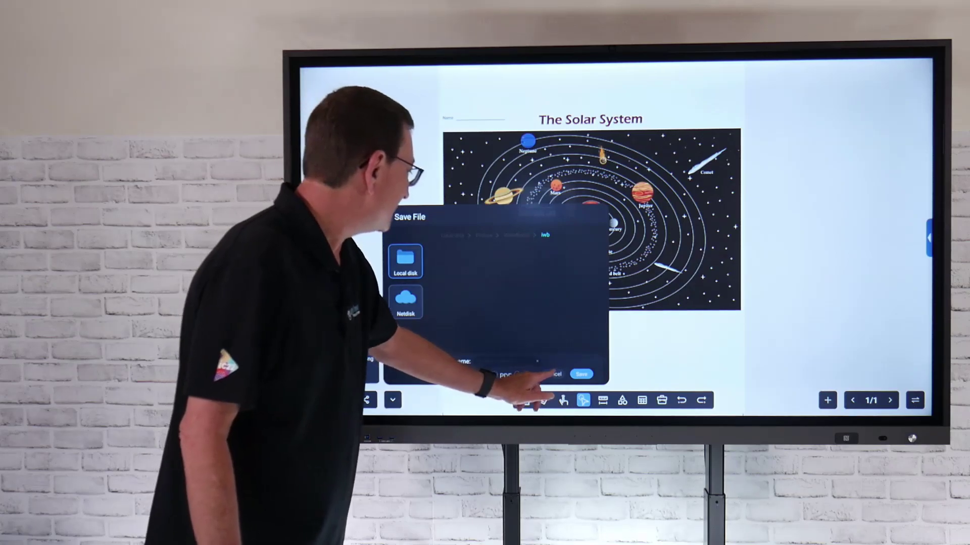
click(553, 374)
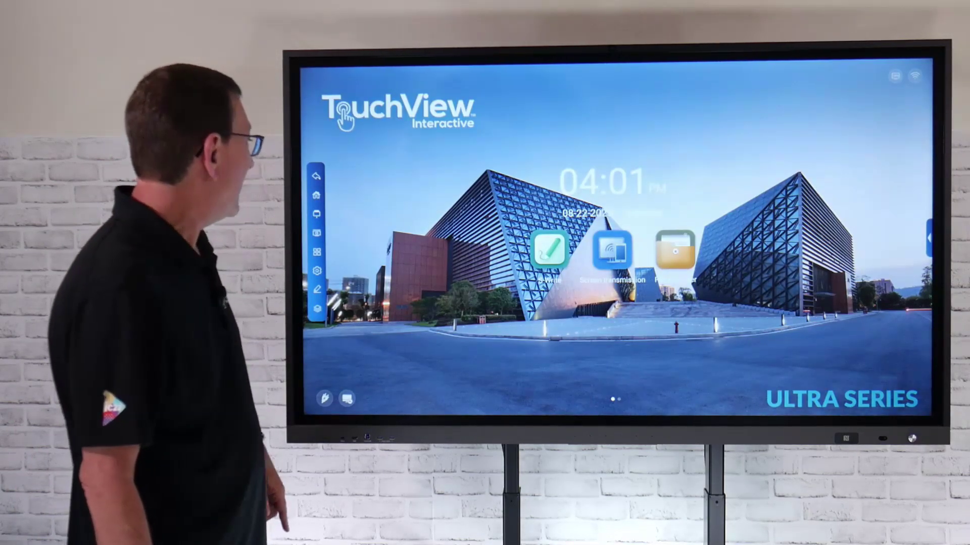
Dismiss the floating side toolbar on the home screen and open the File Manager.
click(422, 340)
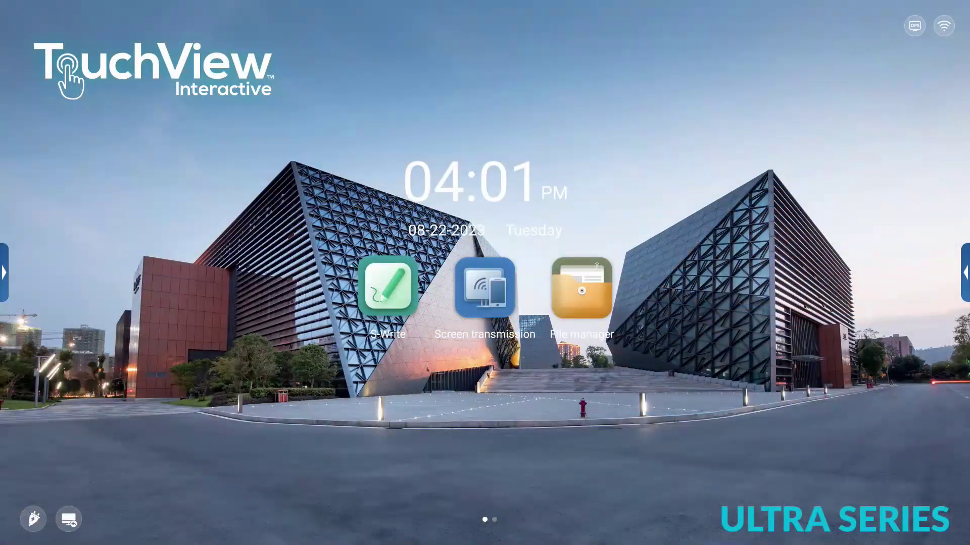
click(582, 288)
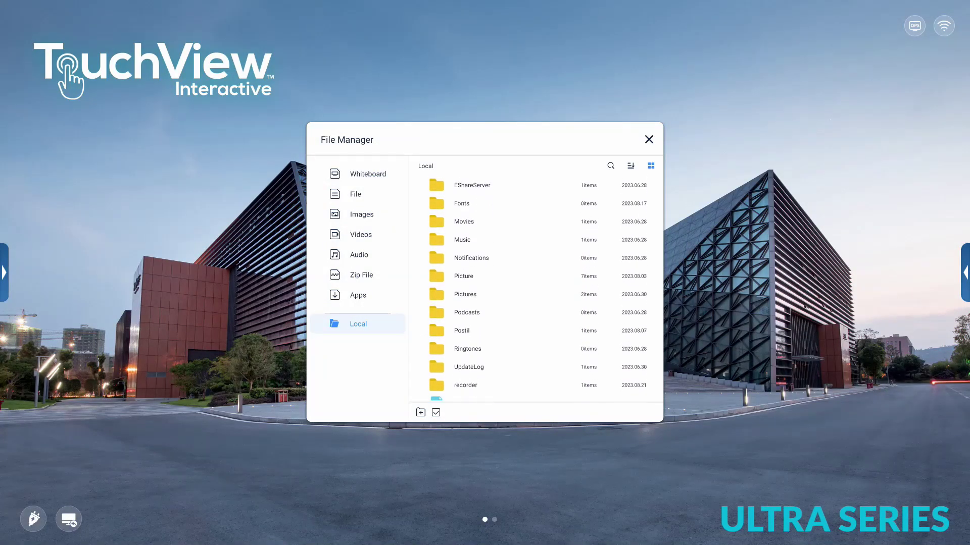
Create a folder named after the presenter's class in the Local storage and look for it in the folder list.
scroll(535, 290, down, 1)
click(420, 413)
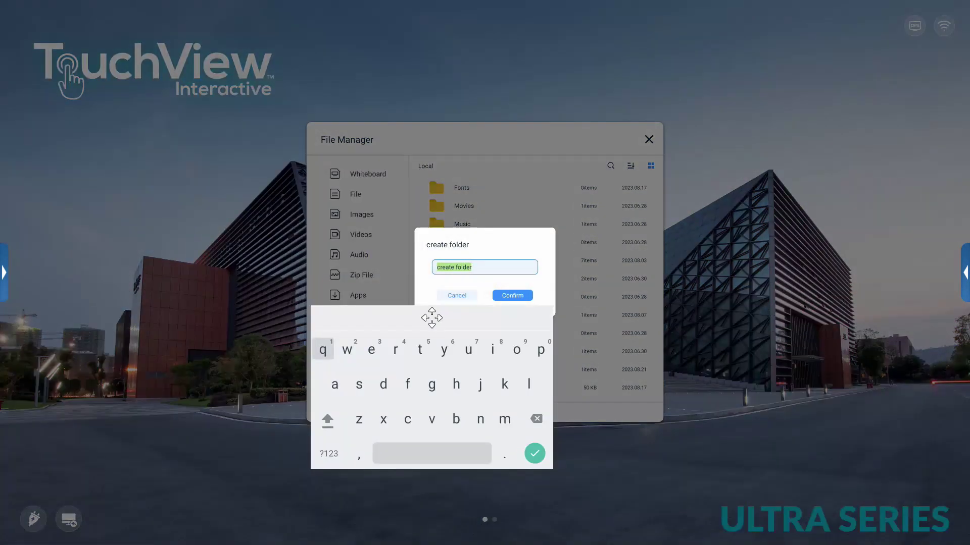
drag(431, 318, 492, 341)
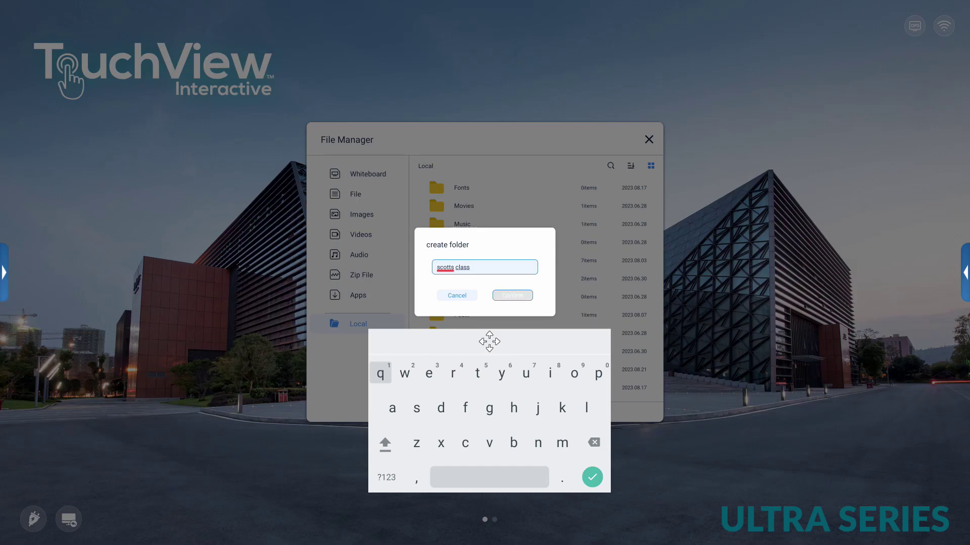
click(512, 295)
scroll(535, 288, down, 3)
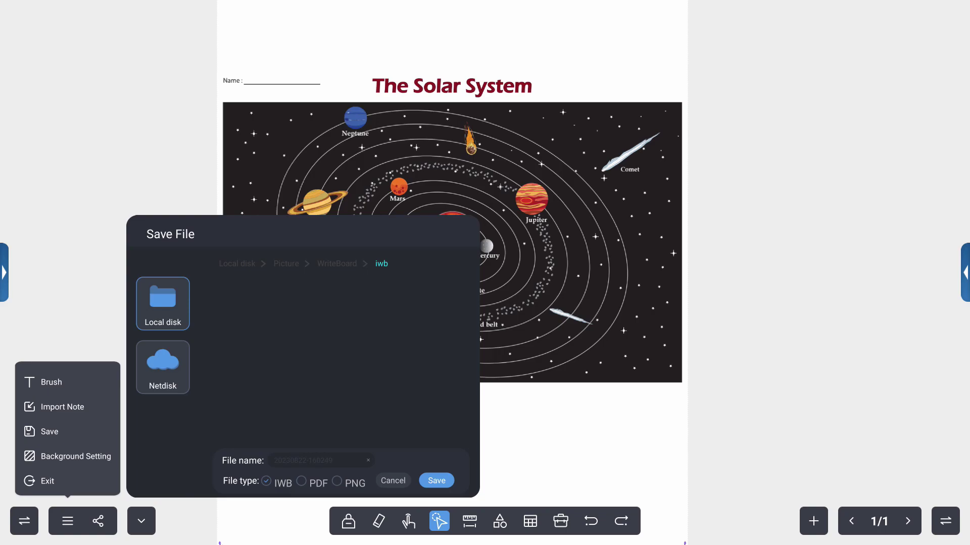
Save the solar system whiteboard to the local disk as an IWB file, and browse the Local folders in File Manager from the home screen.
click(436, 480)
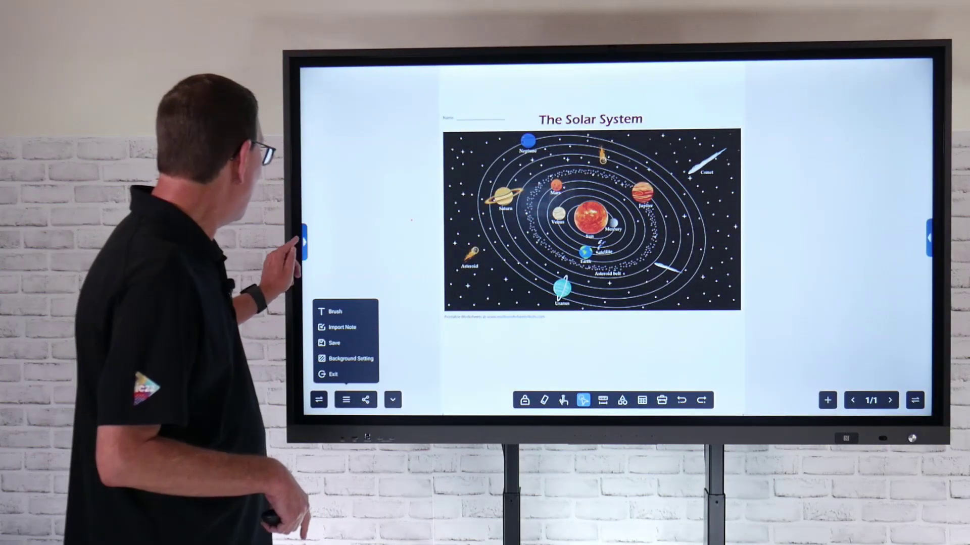
click(304, 242)
click(316, 195)
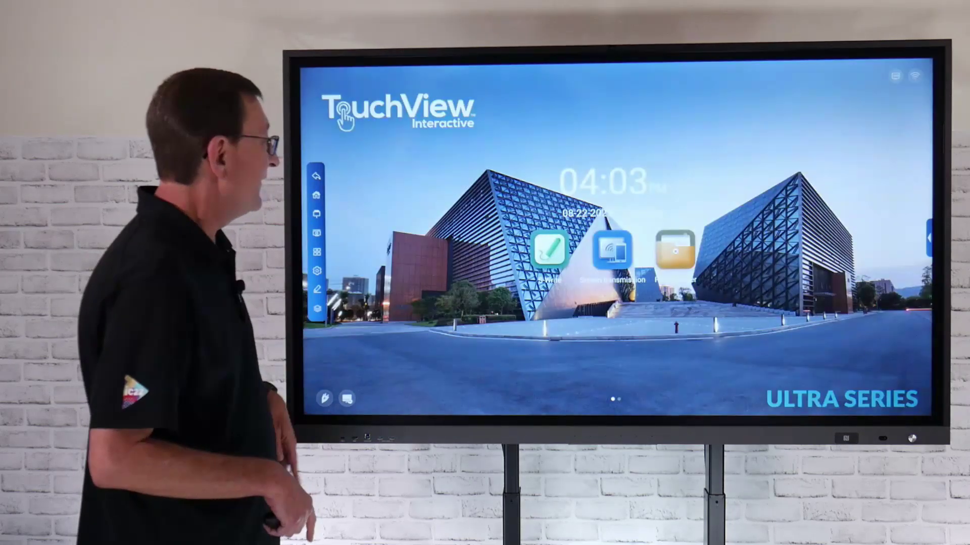
click(675, 251)
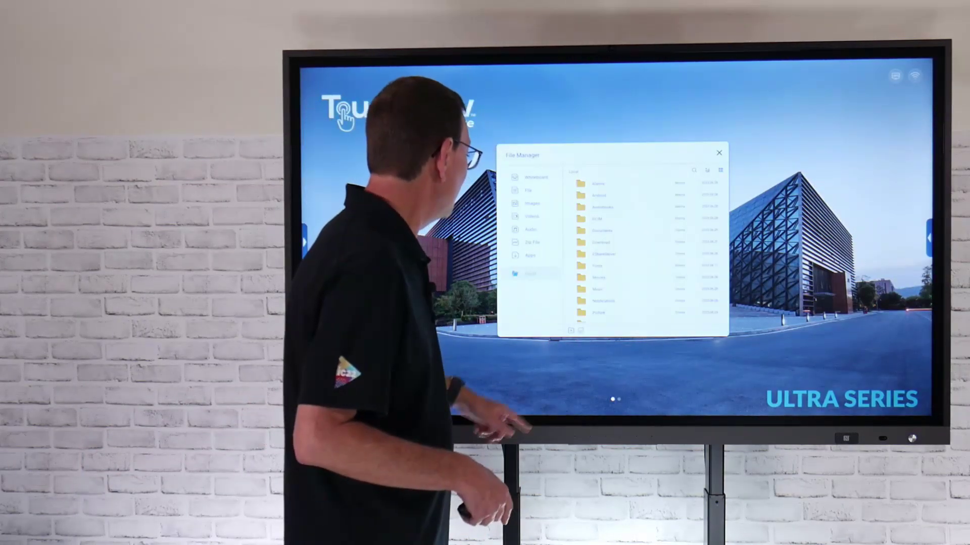
scroll(535, 288, down, 2)
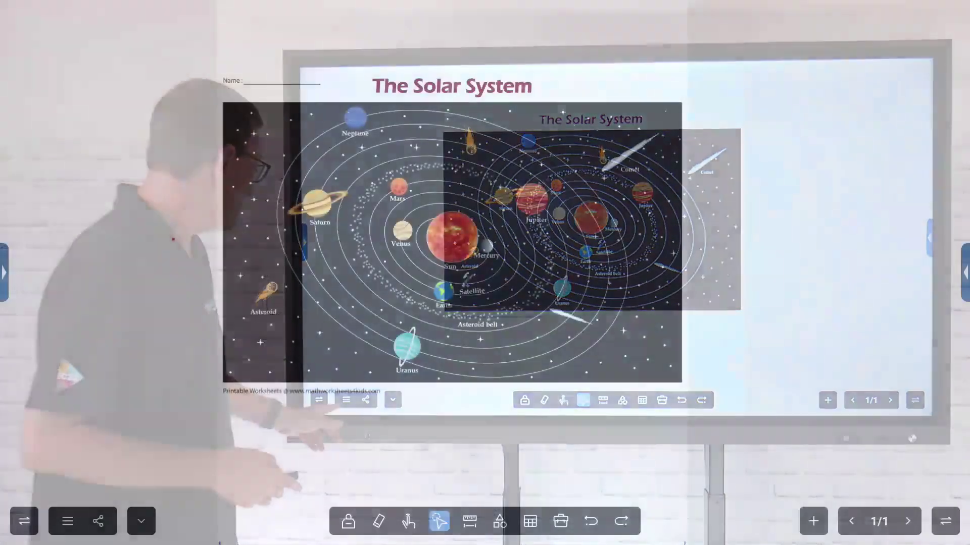
Examine the Netdisk account choices for saving the whiteboard, including Google Drive and One Drive, and close them.
click(68, 521)
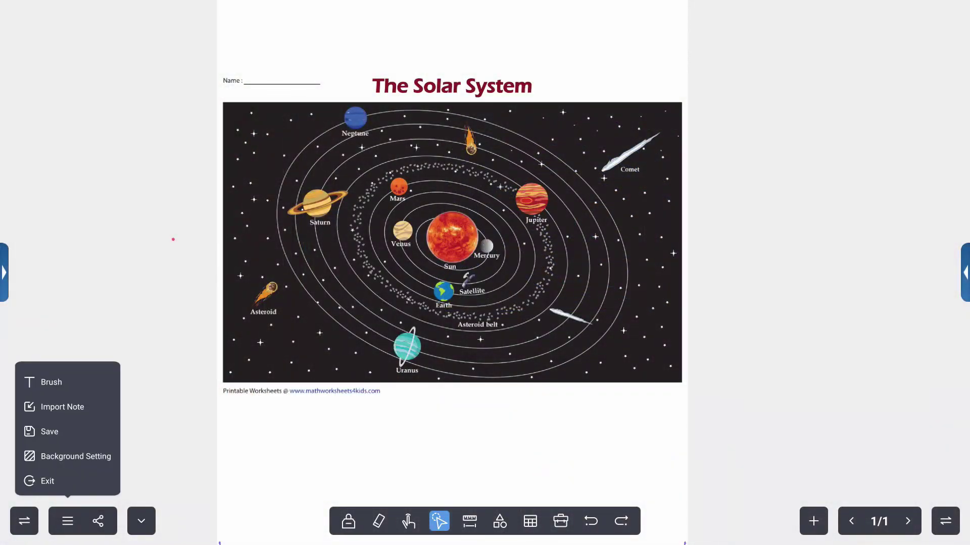
click(49, 432)
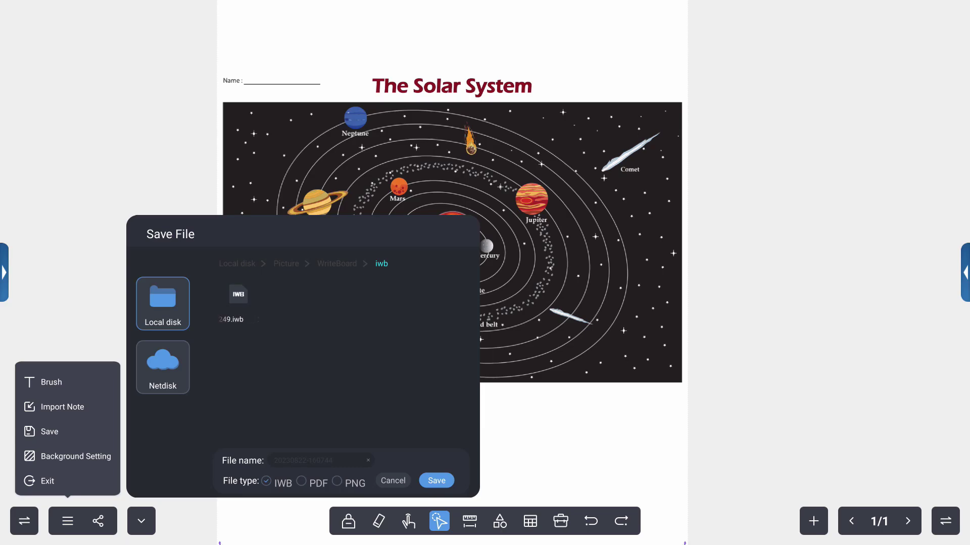
click(162, 367)
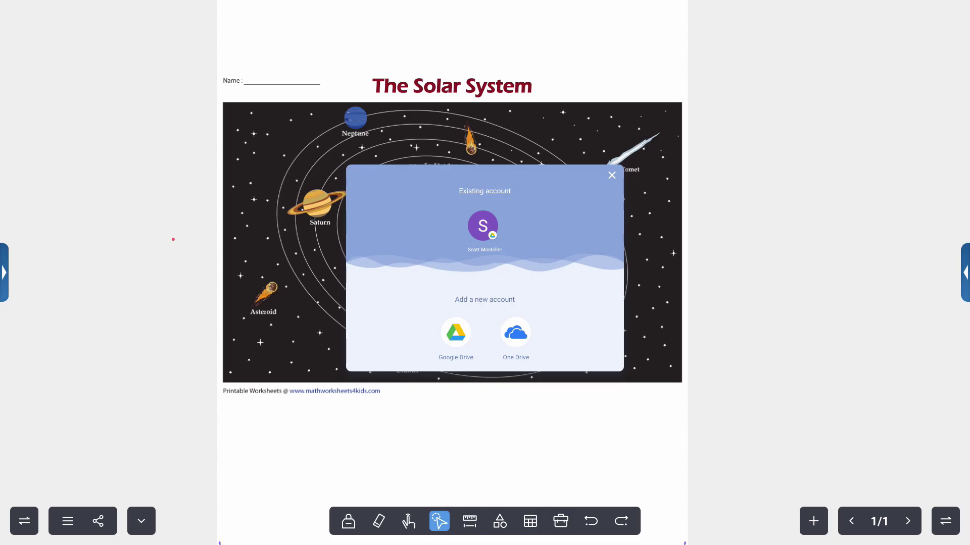
click(172, 239)
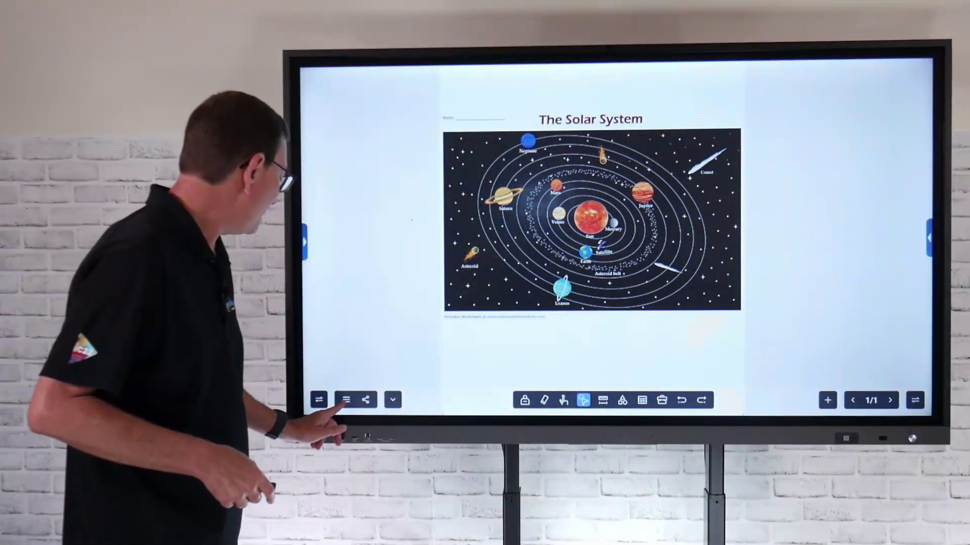
Save the solar system whiteboard under a new file name as an IWB file to Google Drive through Netdisk.
click(68, 521)
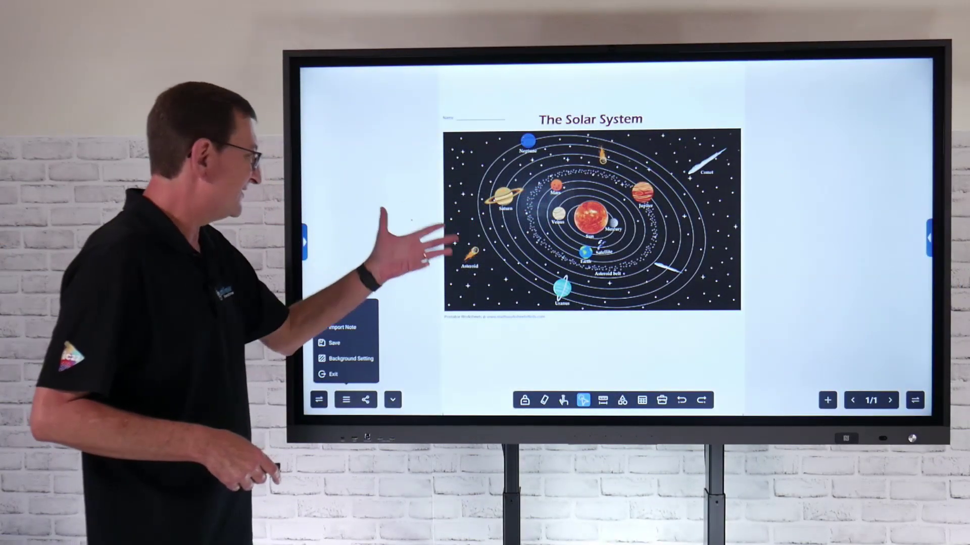
click(334, 343)
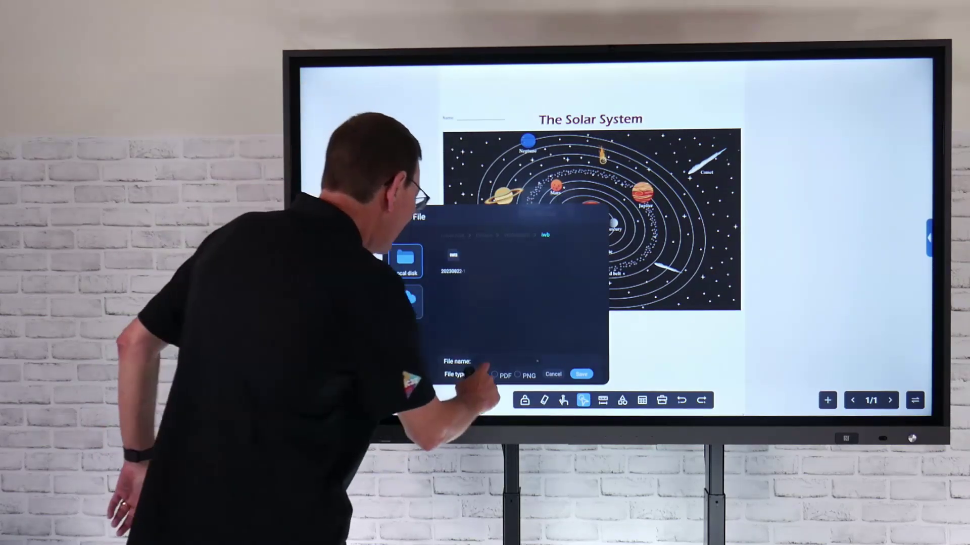
click(492, 361)
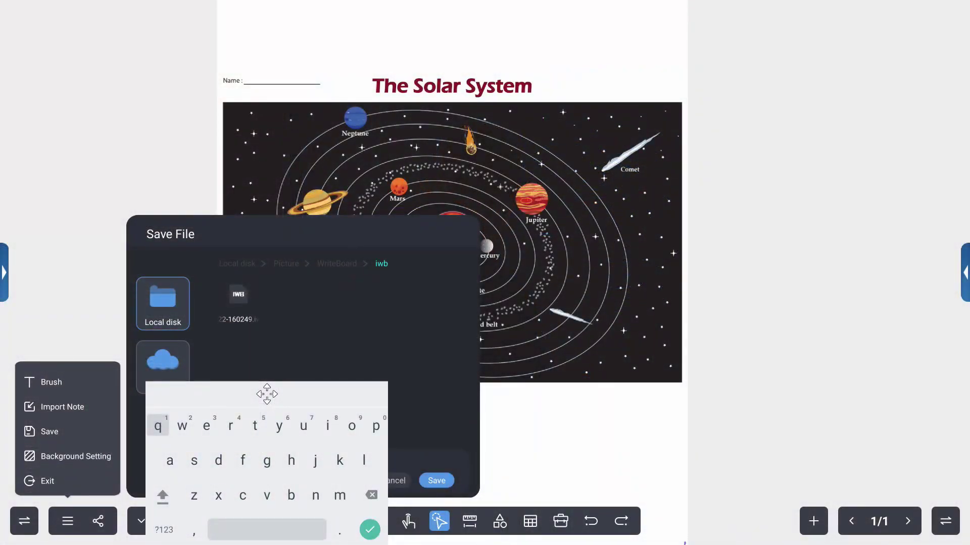
drag(267, 394, 479, 369)
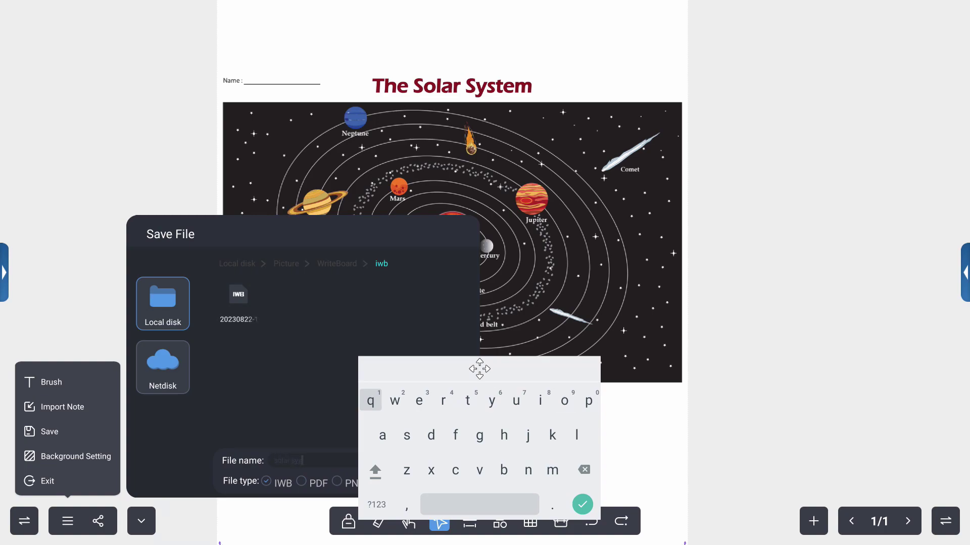
key(Return)
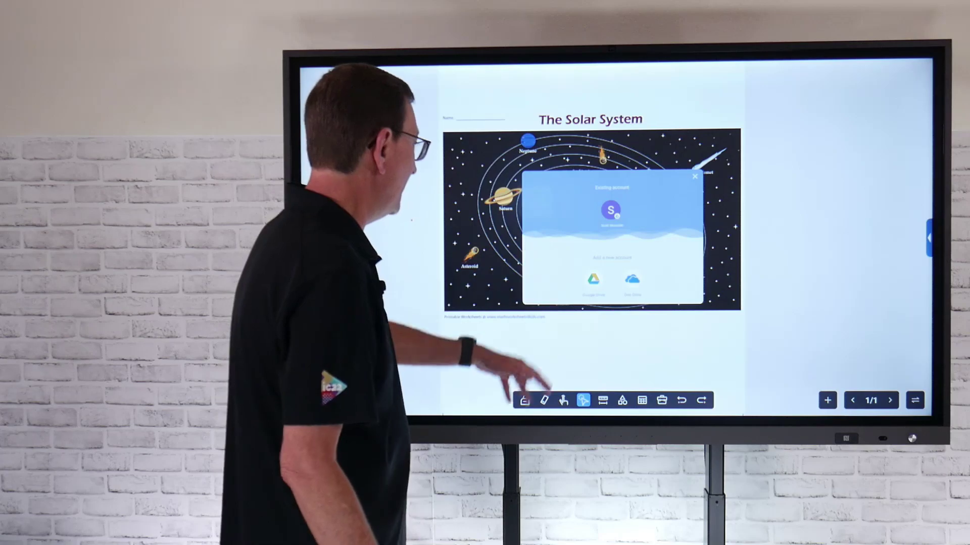
click(591, 278)
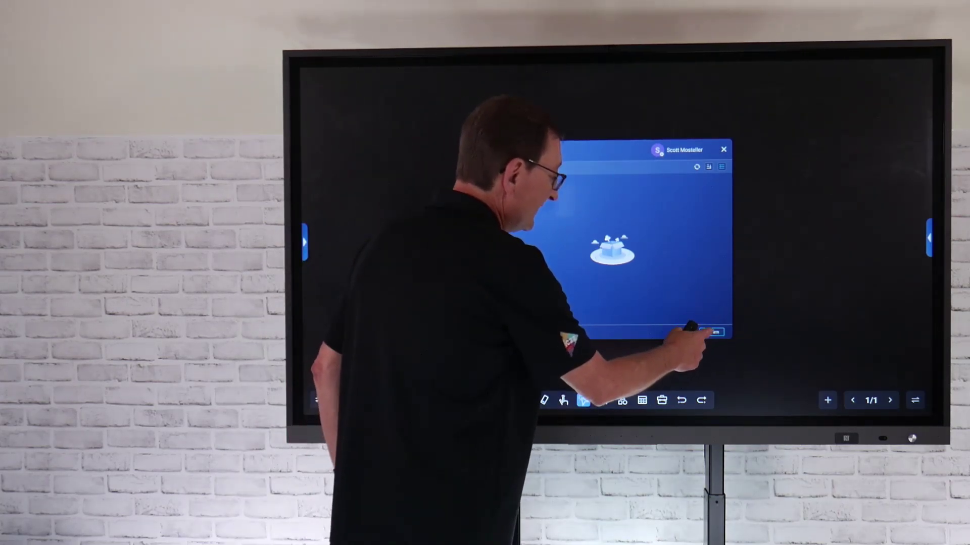
click(712, 332)
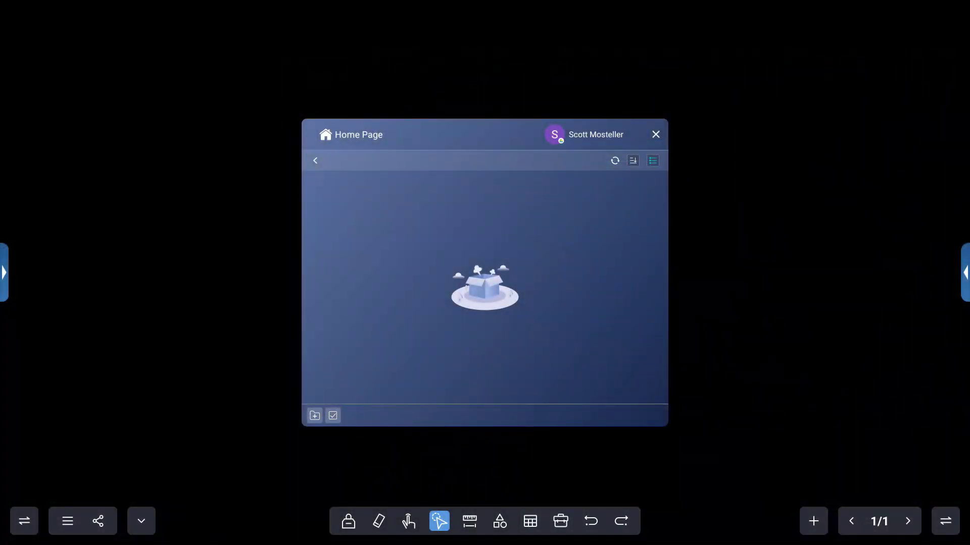